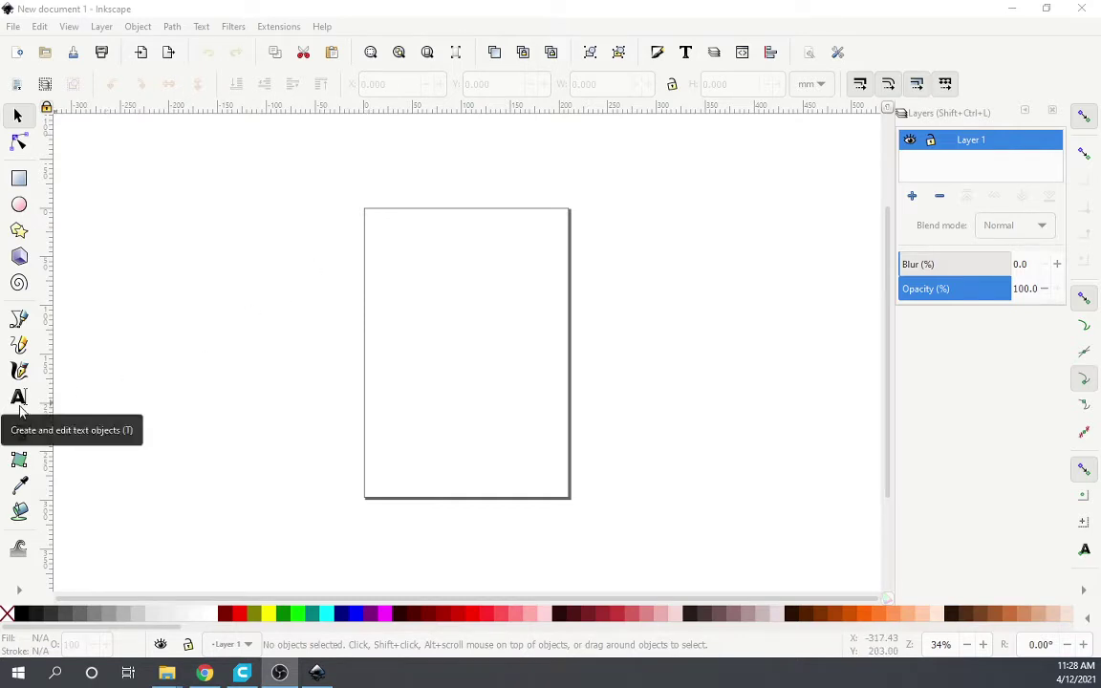
Create a two-line text on the page with a first name in capitals above "APRIL 2021".
click(19, 398)
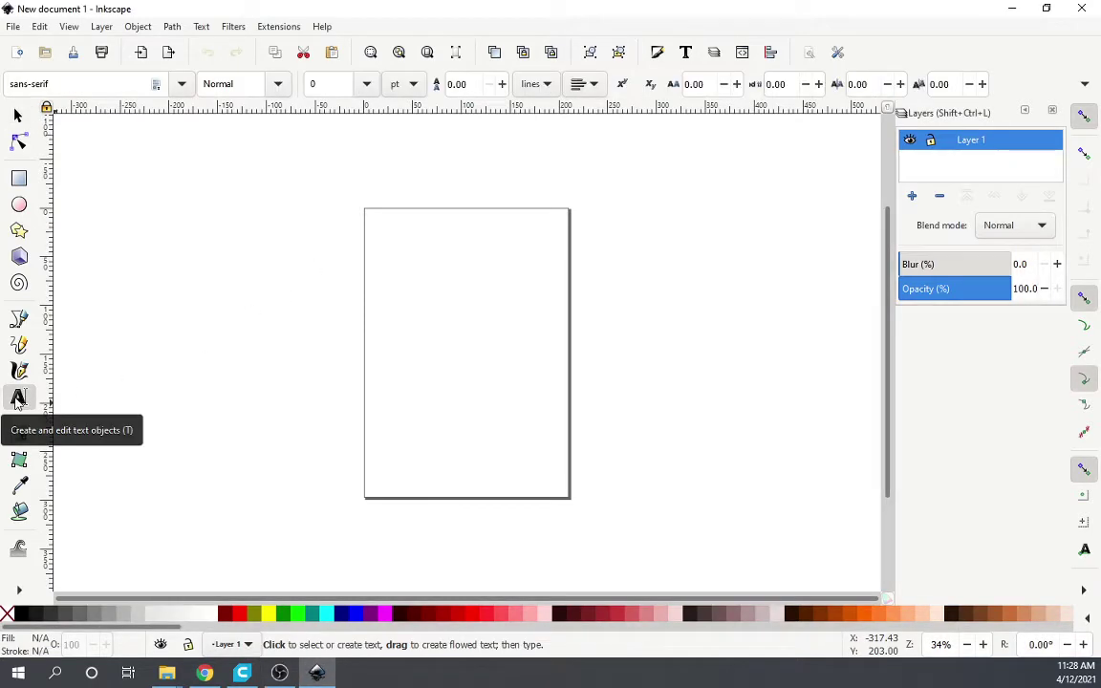
click(396, 330)
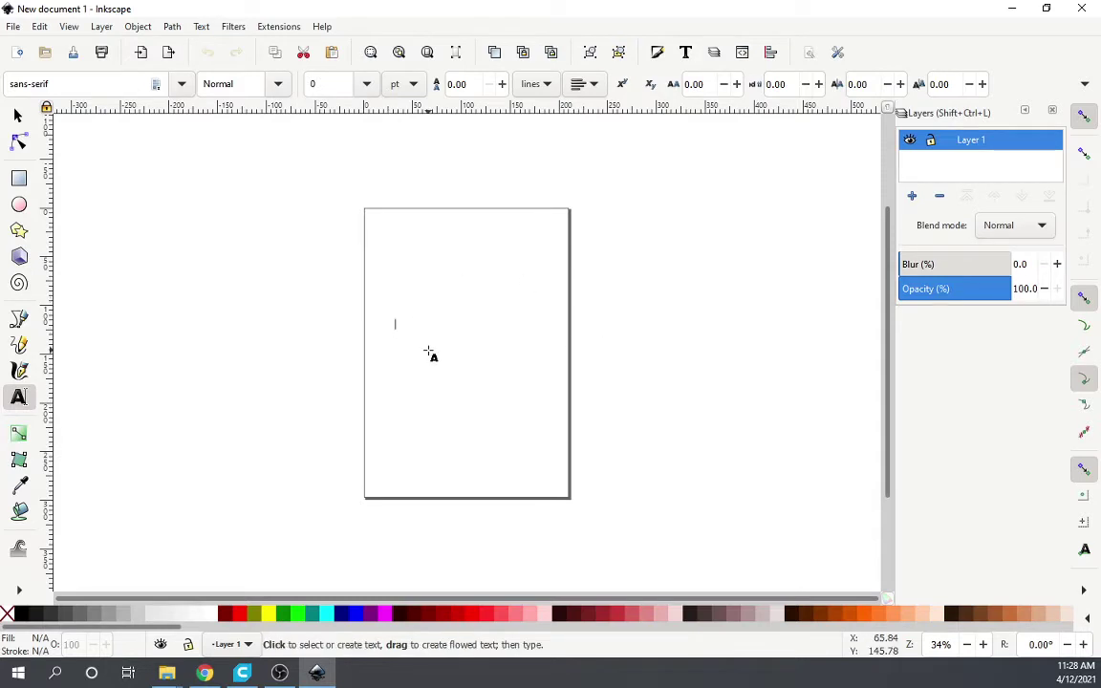
ctrl+scroll(430, 330, up, 2)
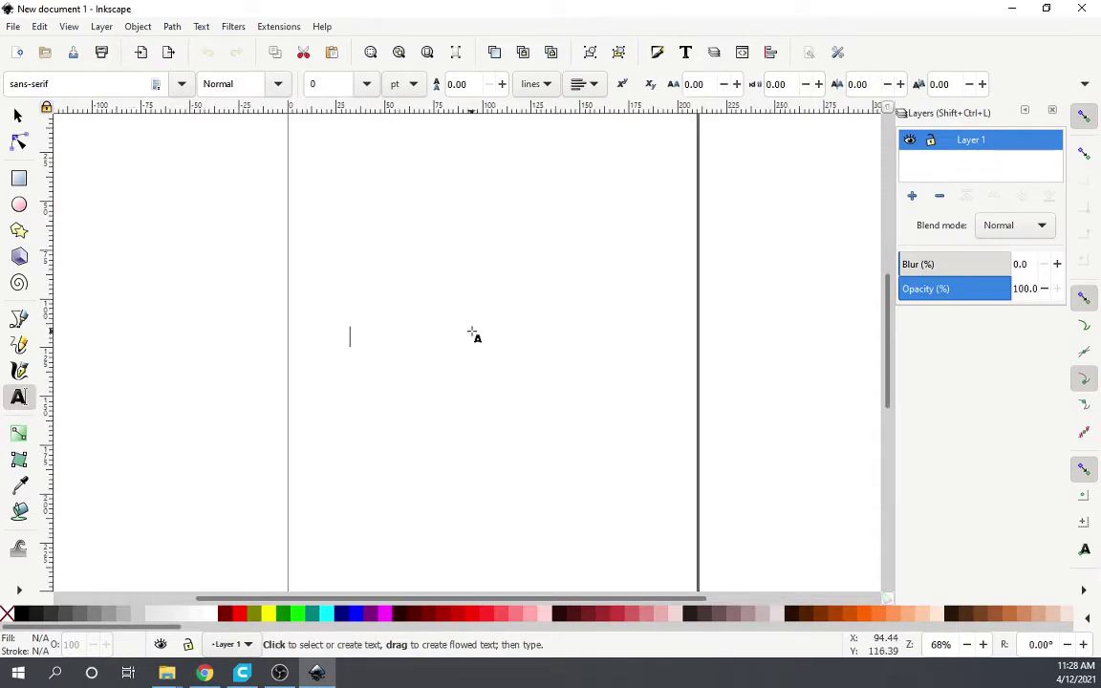
text(JAMES)
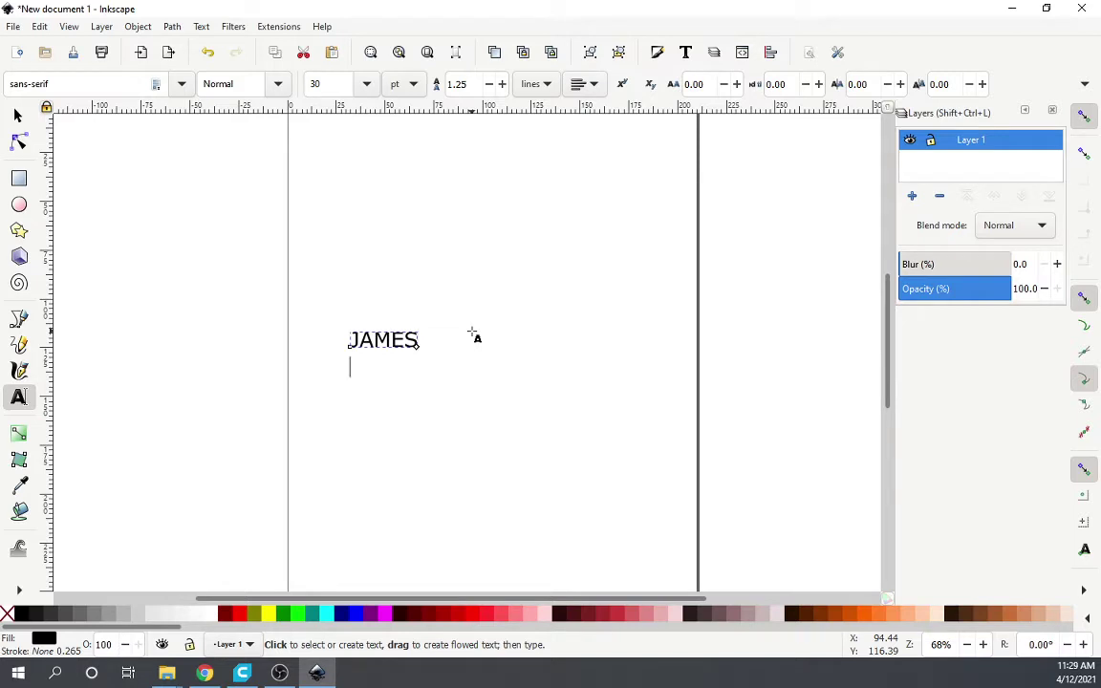
text(APRIL)
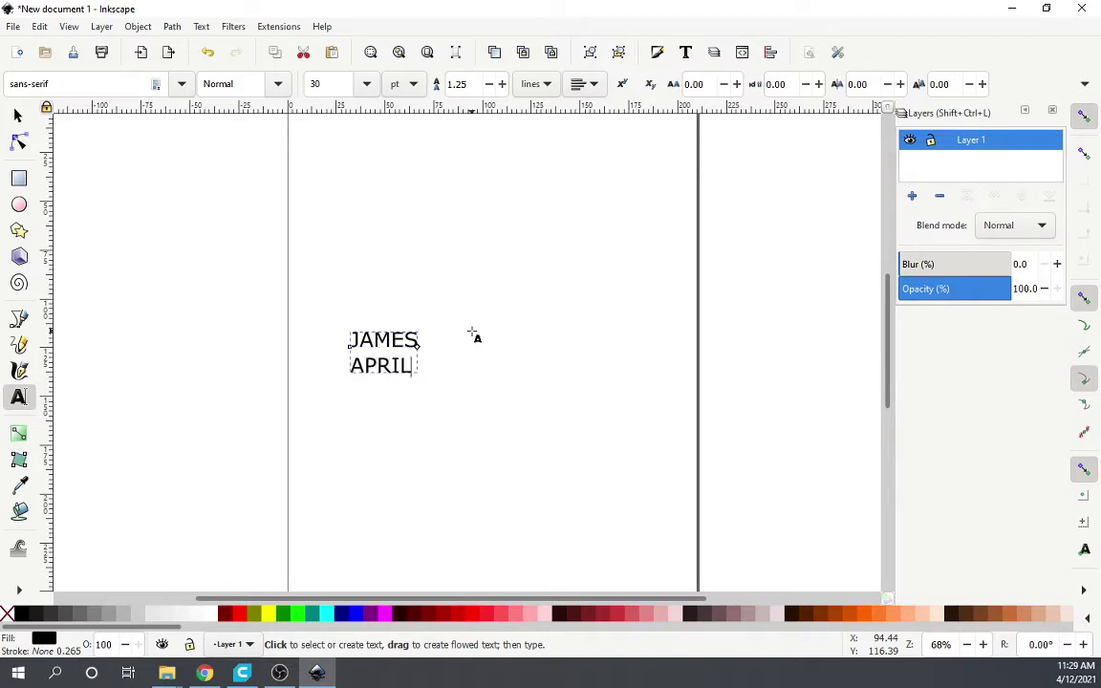
text( 2021)
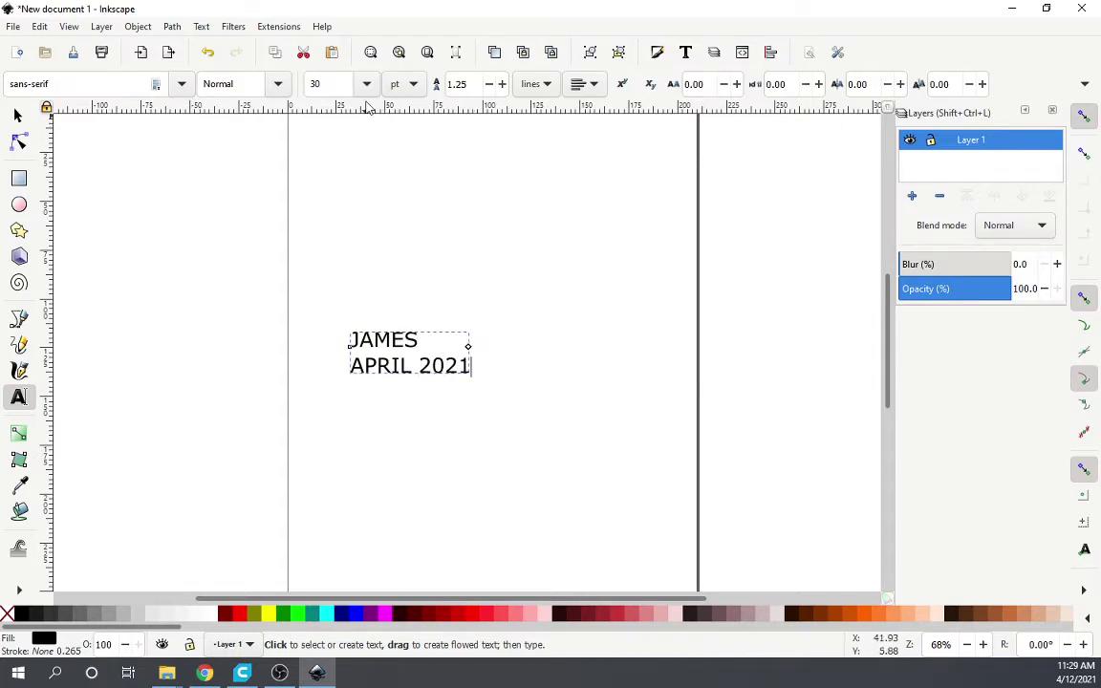
Center-align the two text lines and set their font style to Bold Italic.
click(593, 84)
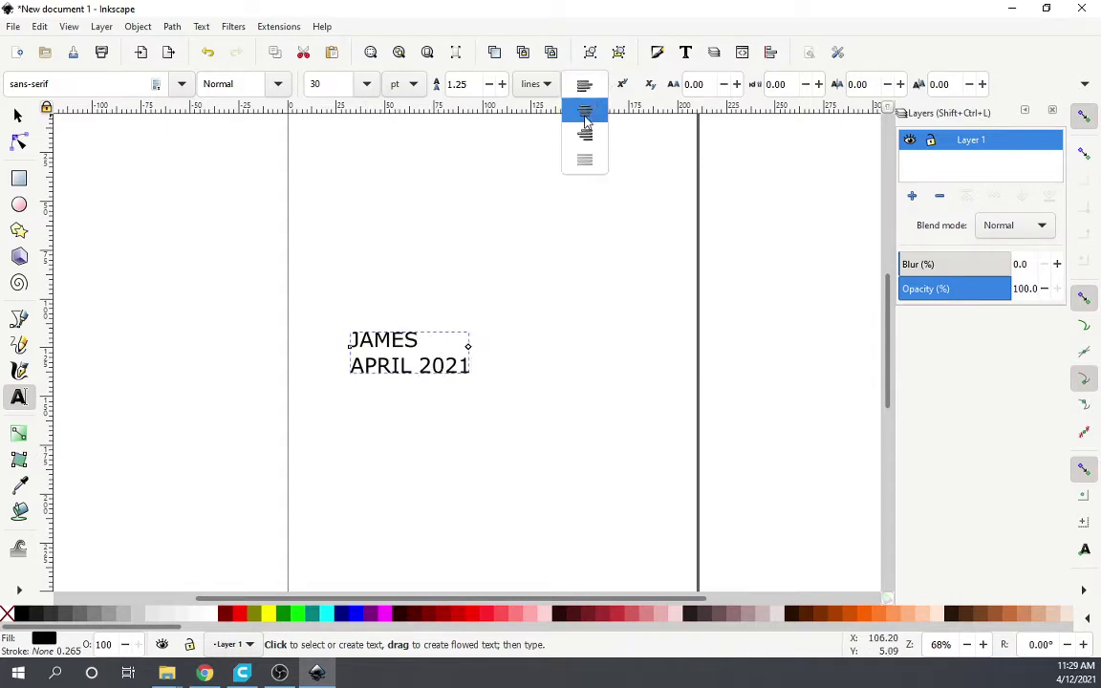
click(585, 113)
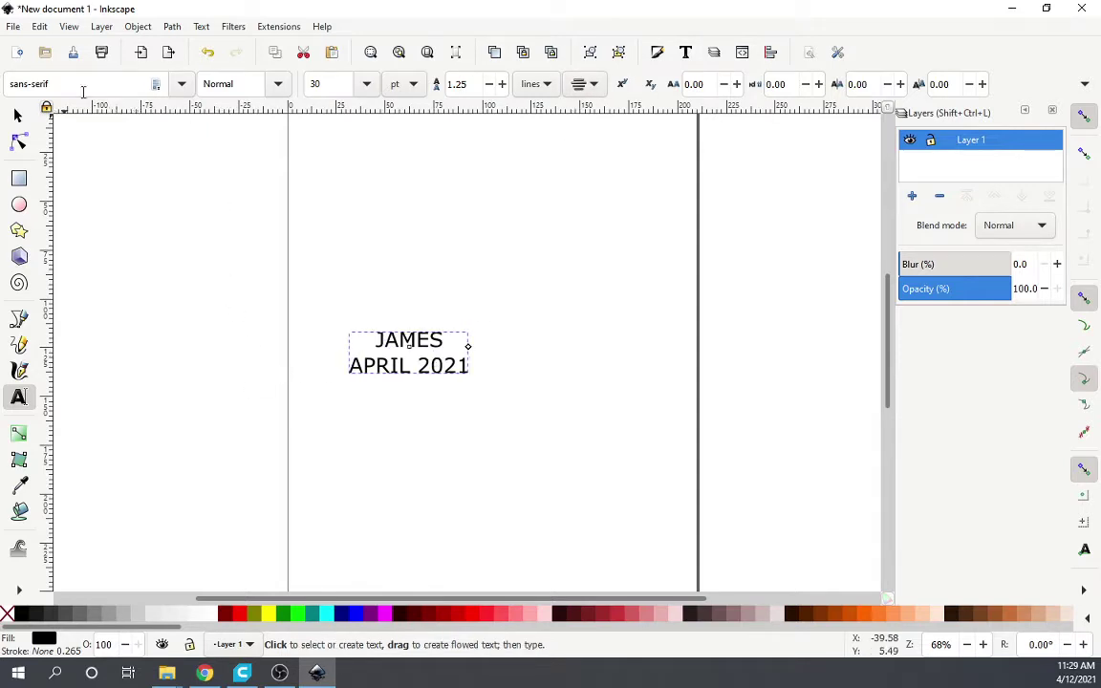
click(270, 85)
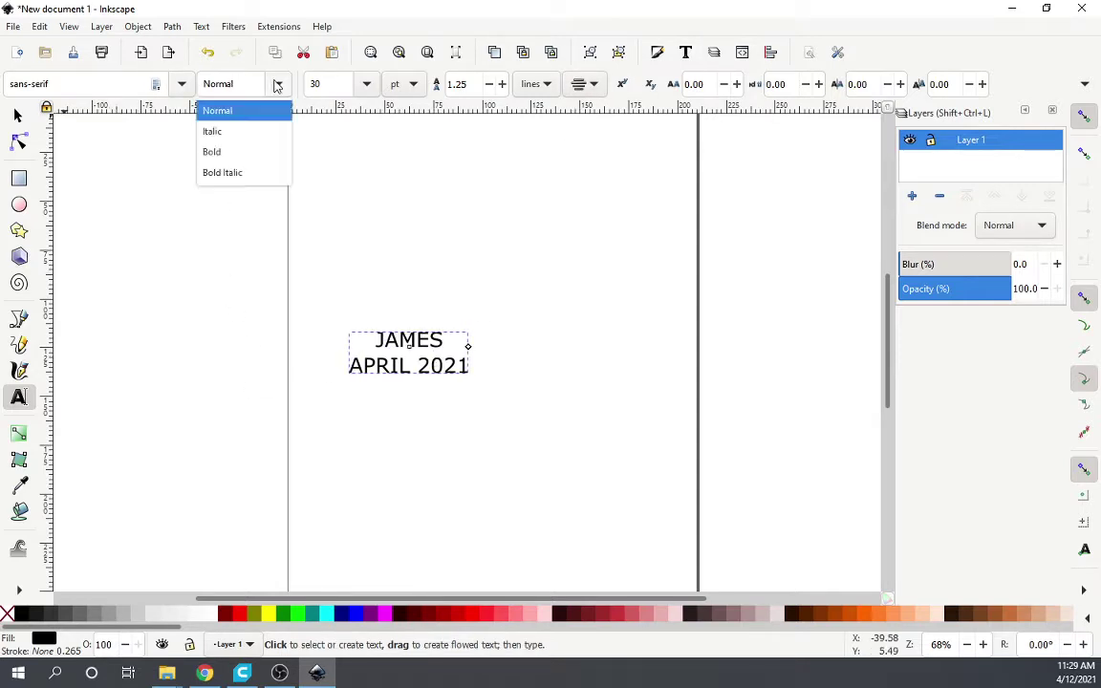
click(244, 172)
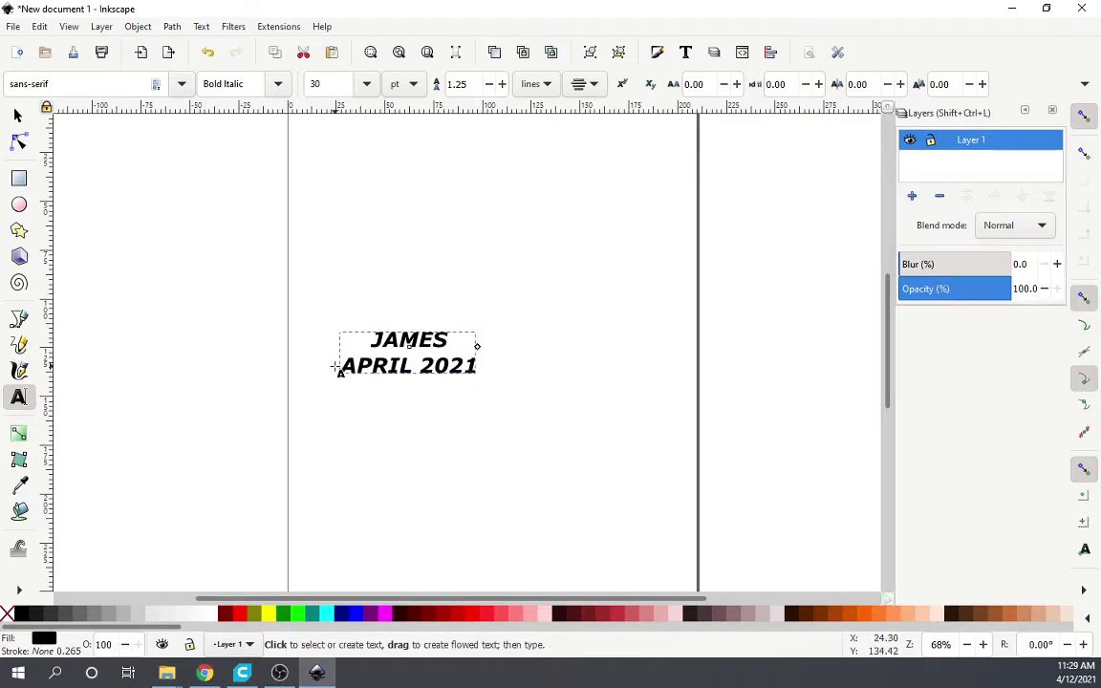
Move the text block up the page to about X 31 mm, Y 55 mm.
click(17, 116)
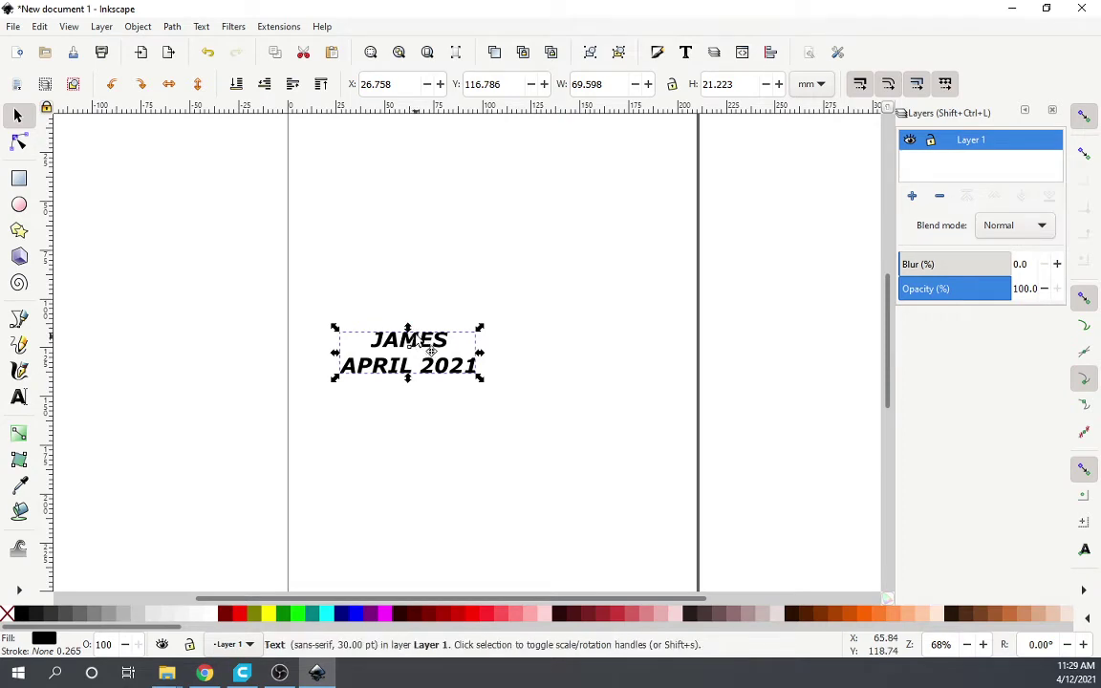
drag(429, 346, 438, 224)
ctrl+scroll(438, 226, down, 1)
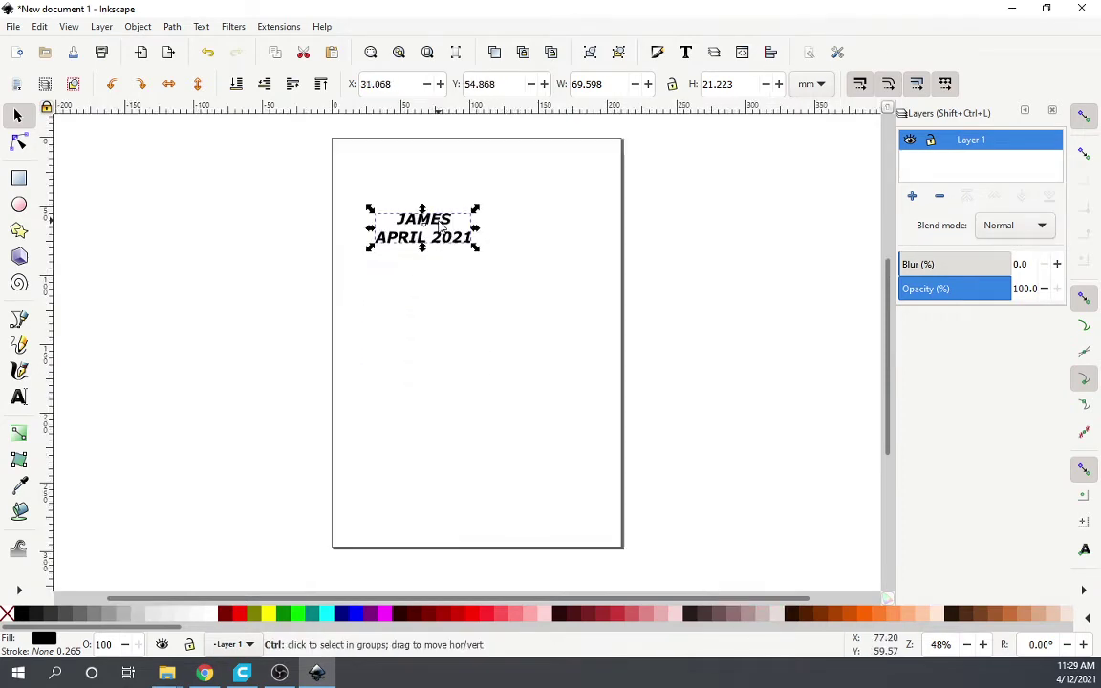
Convert the two-line text object to paths with Object to Path.
ctrl+scroll(440, 226, up, 4)
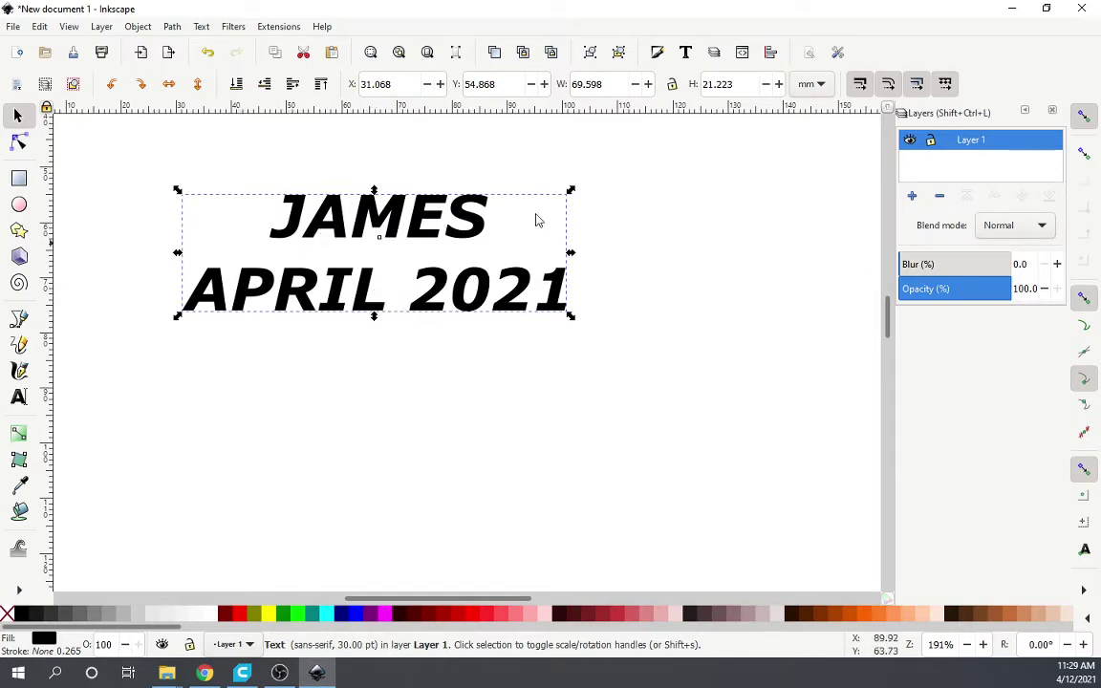
click(172, 27)
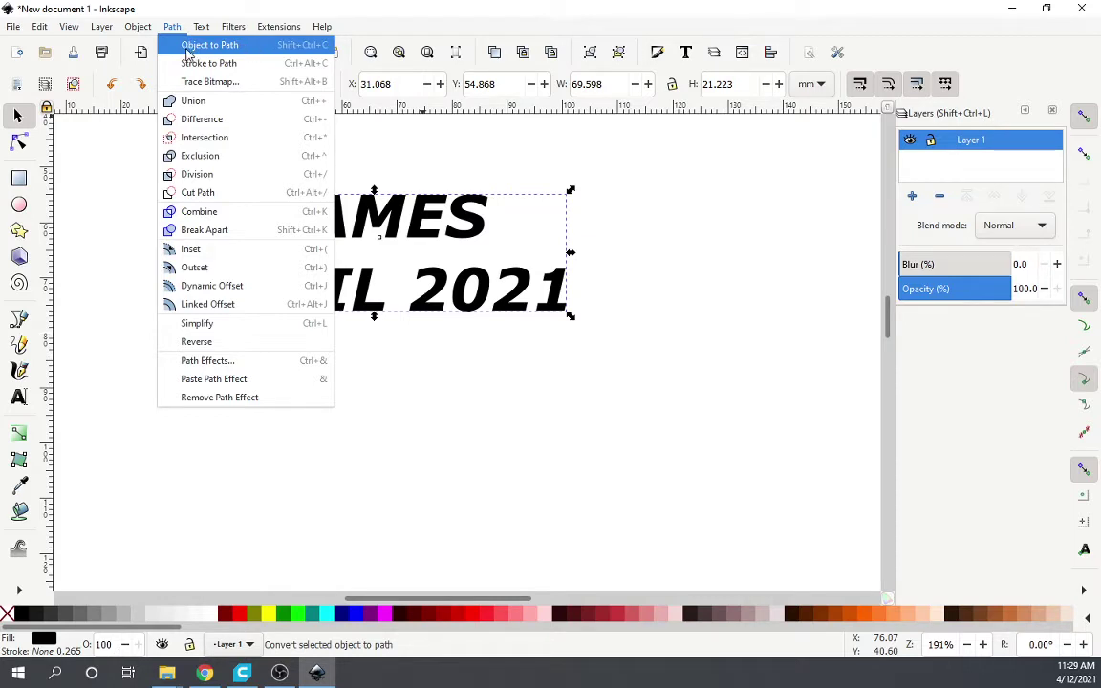
click(241, 50)
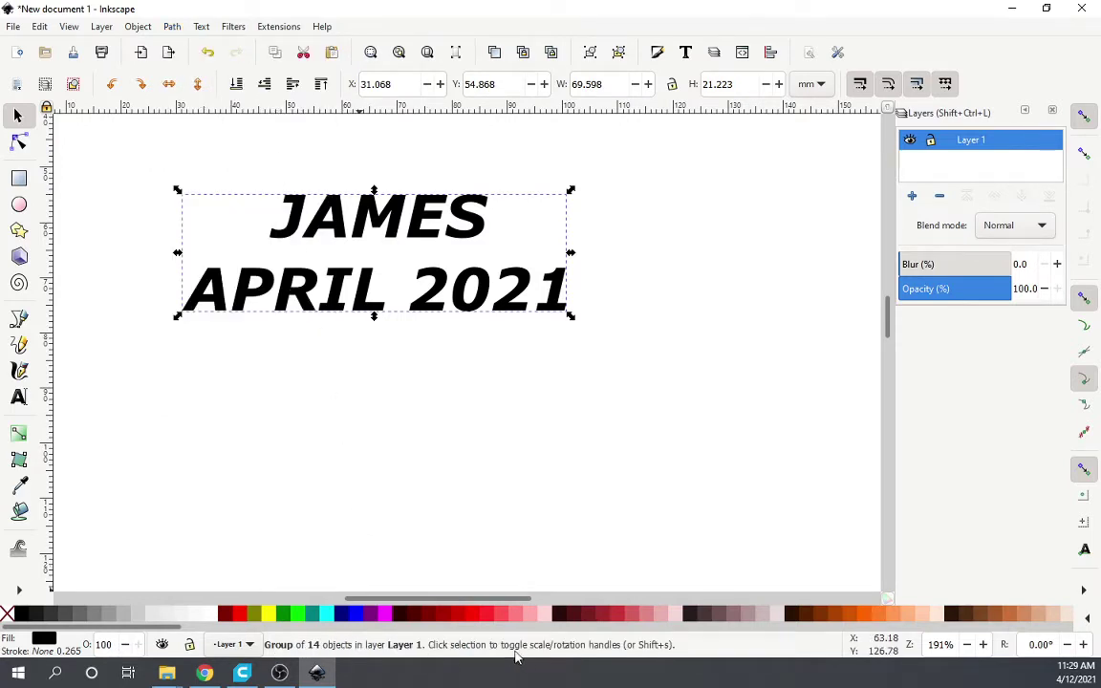
Examine the nodes of several converted letters and check whether letters can be selected individually.
key(Escape)
key(n)
click(209, 287)
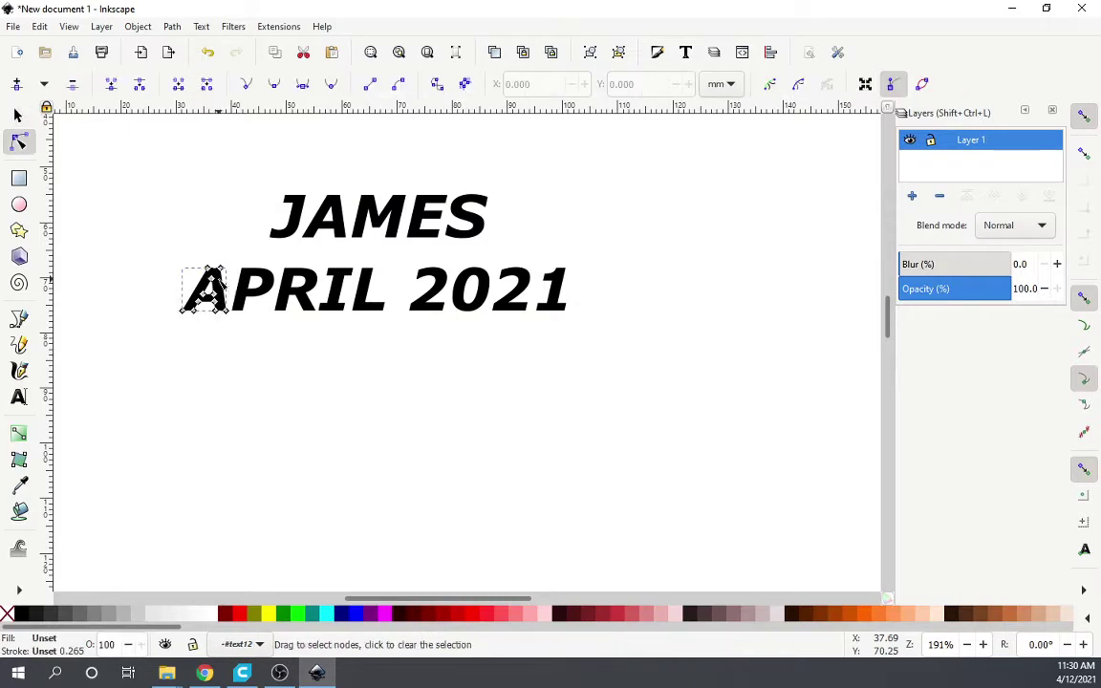
click(254, 282)
click(283, 273)
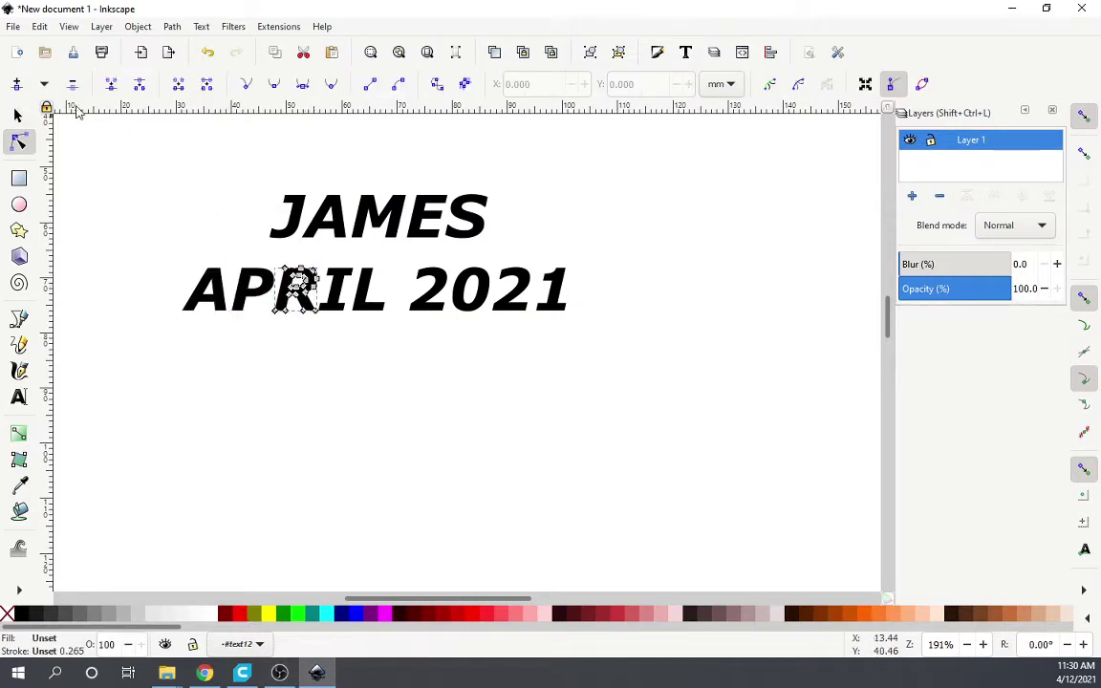
click(18, 115)
click(280, 214)
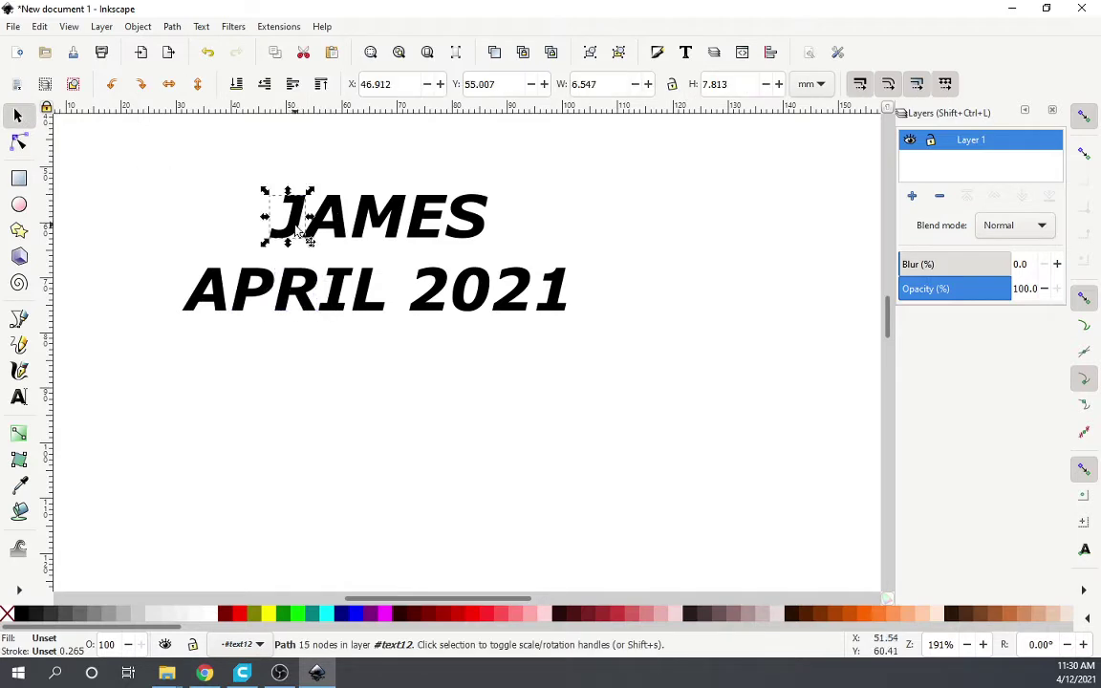
click(475, 220)
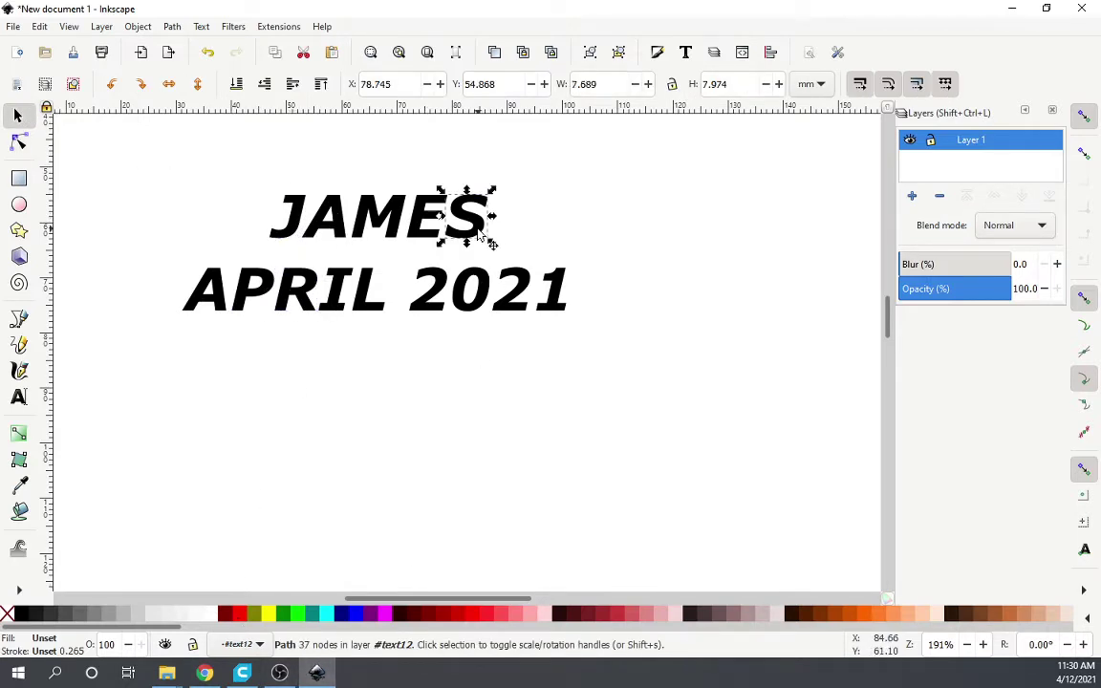
click(175, 160)
drag(129, 139, 710, 451)
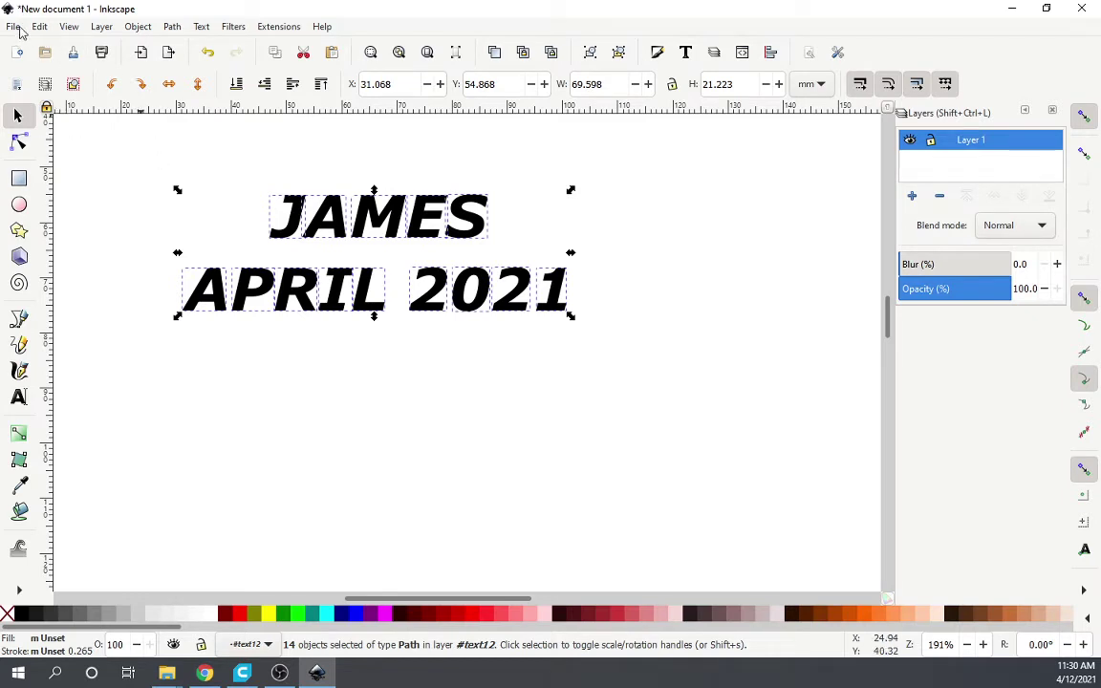
click(172, 27)
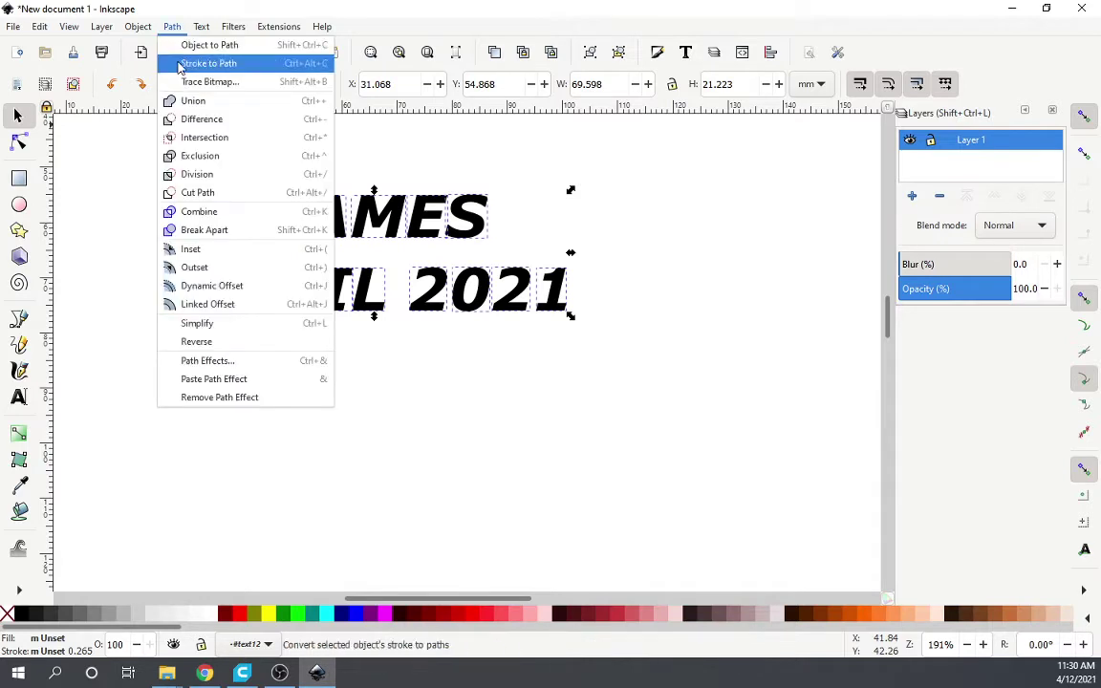
click(497, 205)
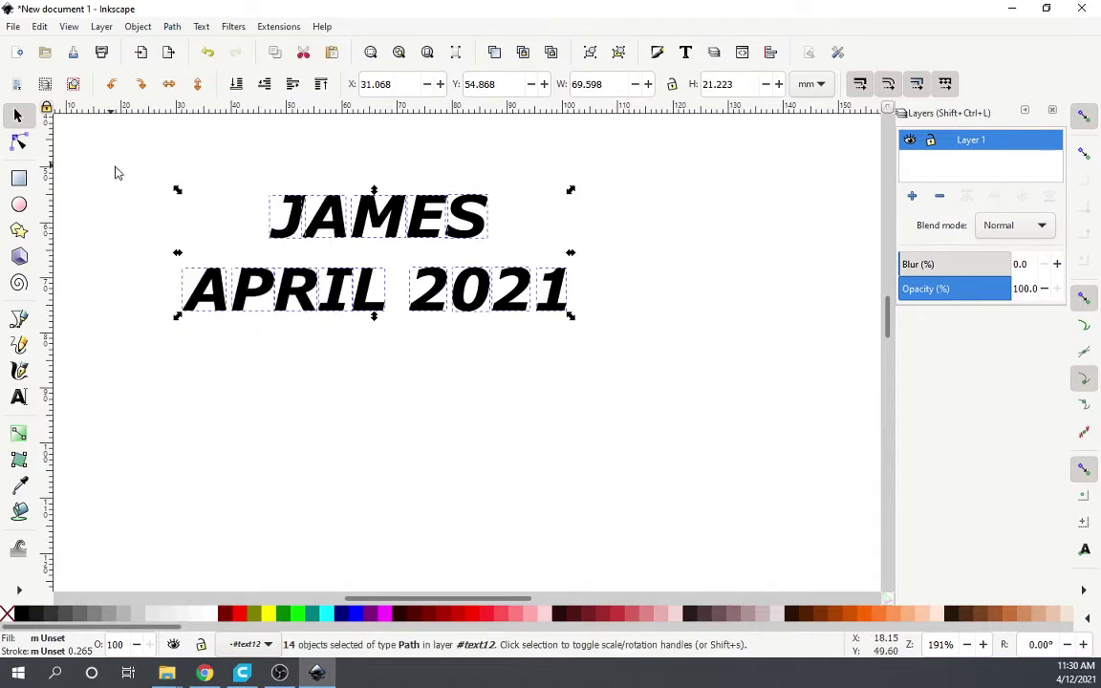
Select all letter paths and save the document as "text" in Inkscape SVG format in the New images folder.
drag(115, 148, 692, 365)
click(13, 27)
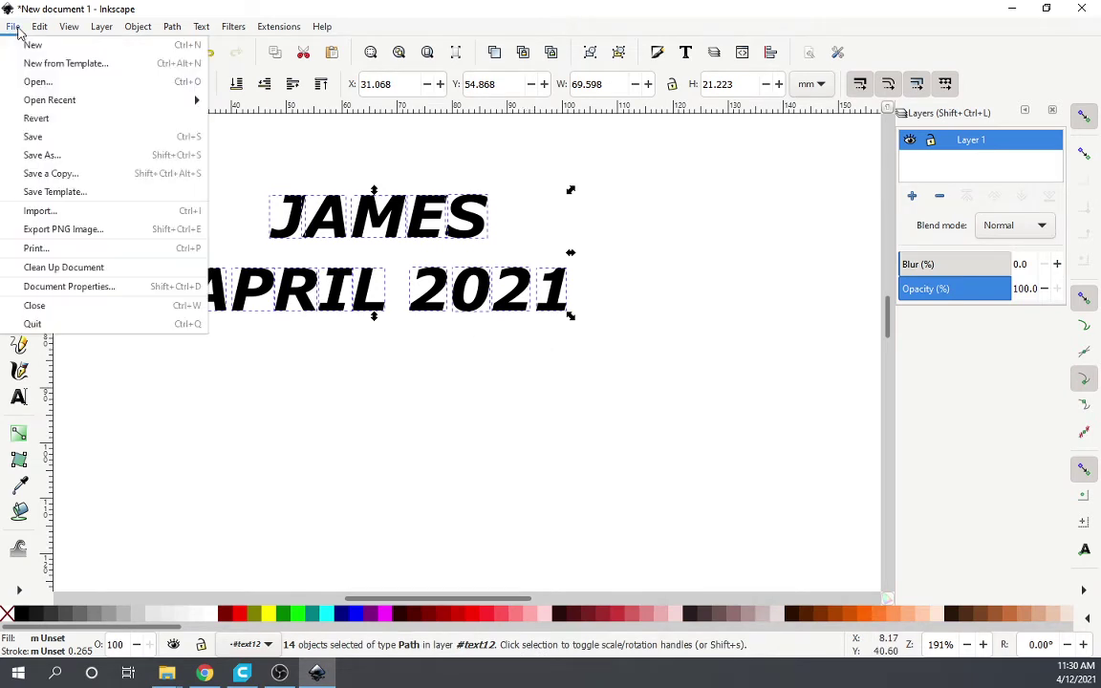
click(59, 158)
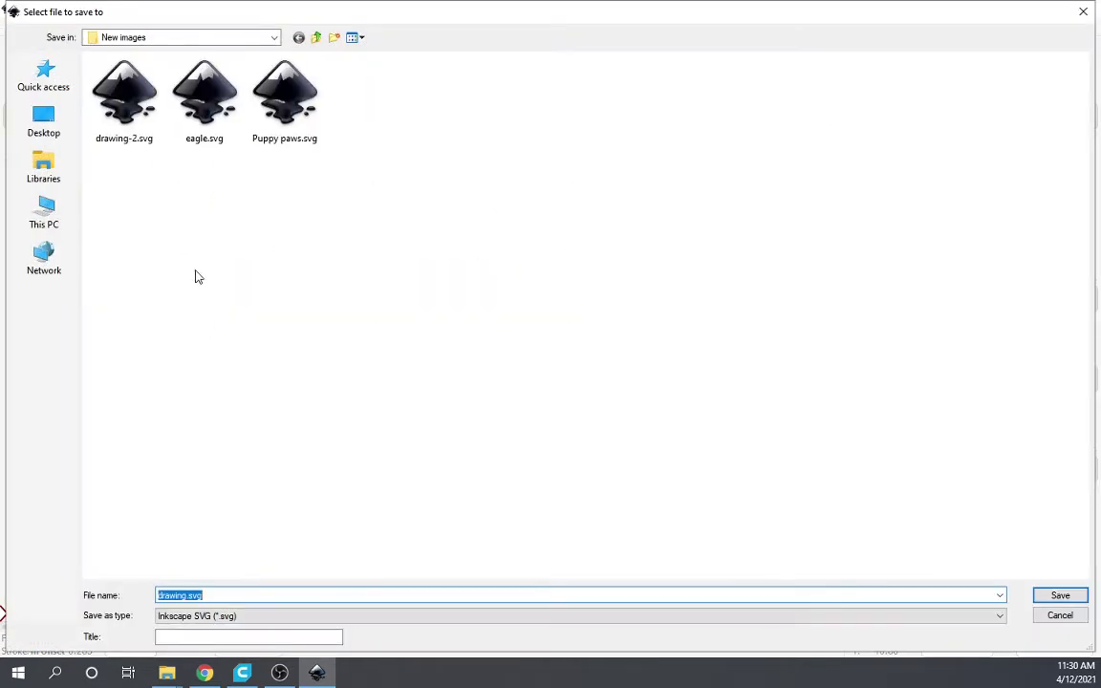
text(text)
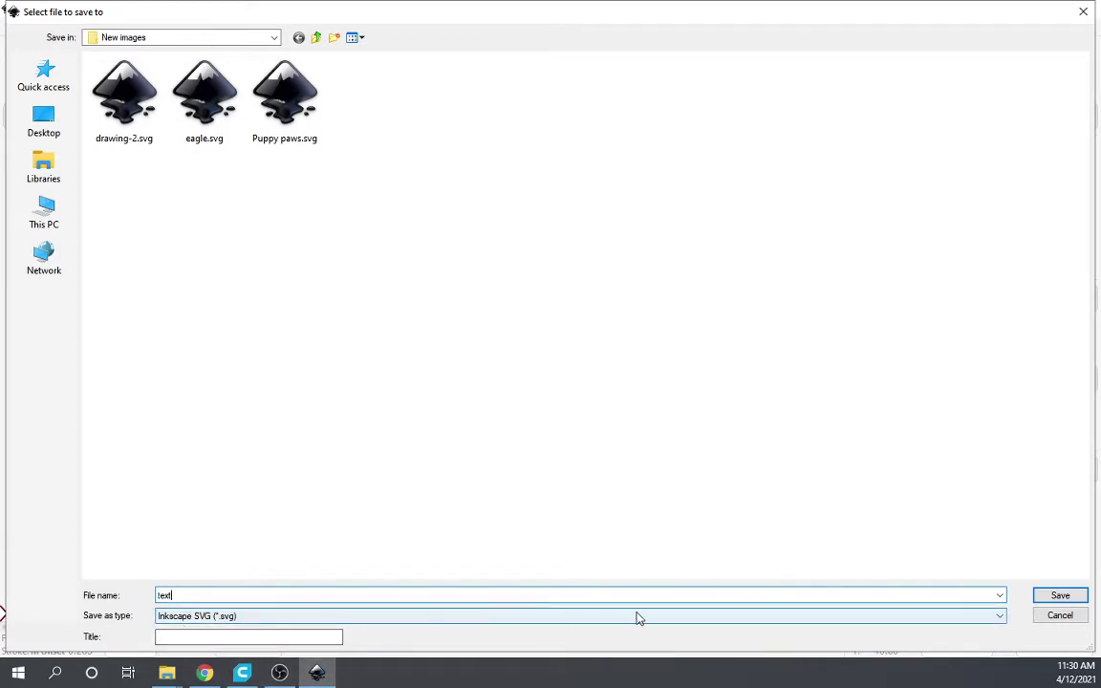
click(1058, 595)
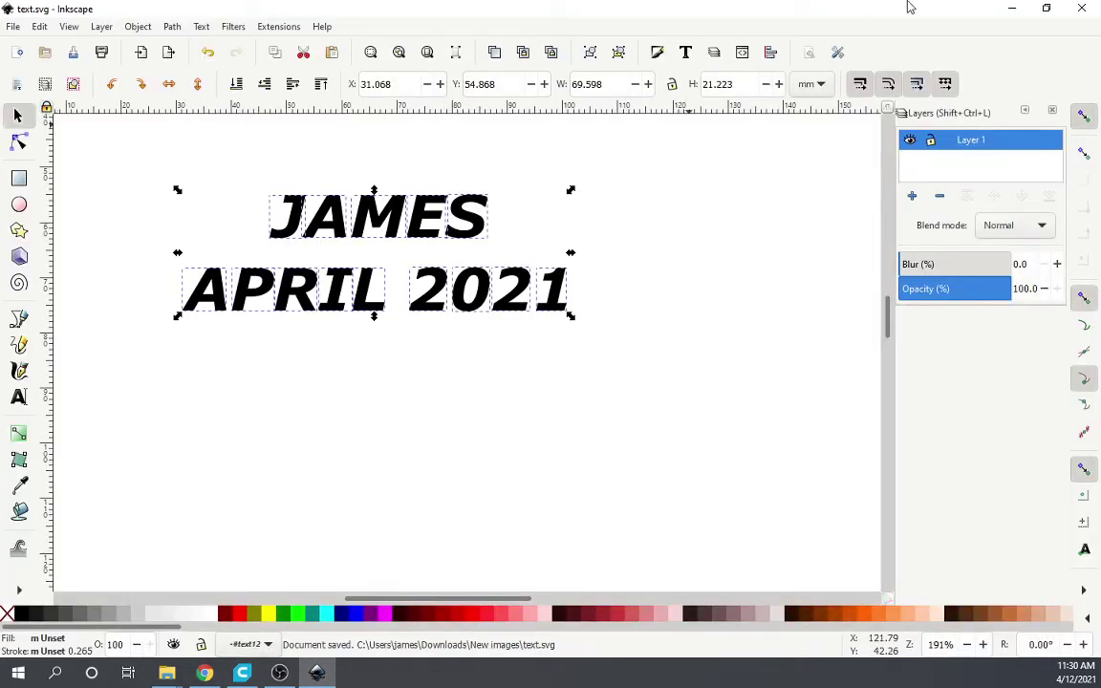
Switch to the Easel project in the browser and import text.svg from the New images folder.
click(1011, 13)
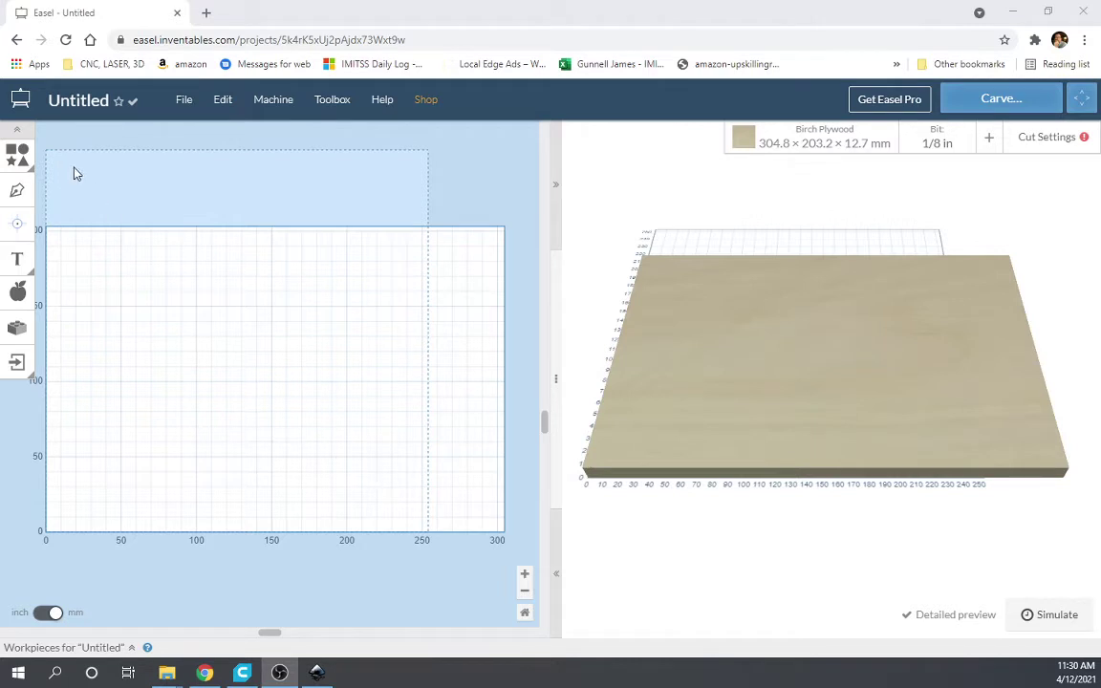
click(185, 100)
click(221, 241)
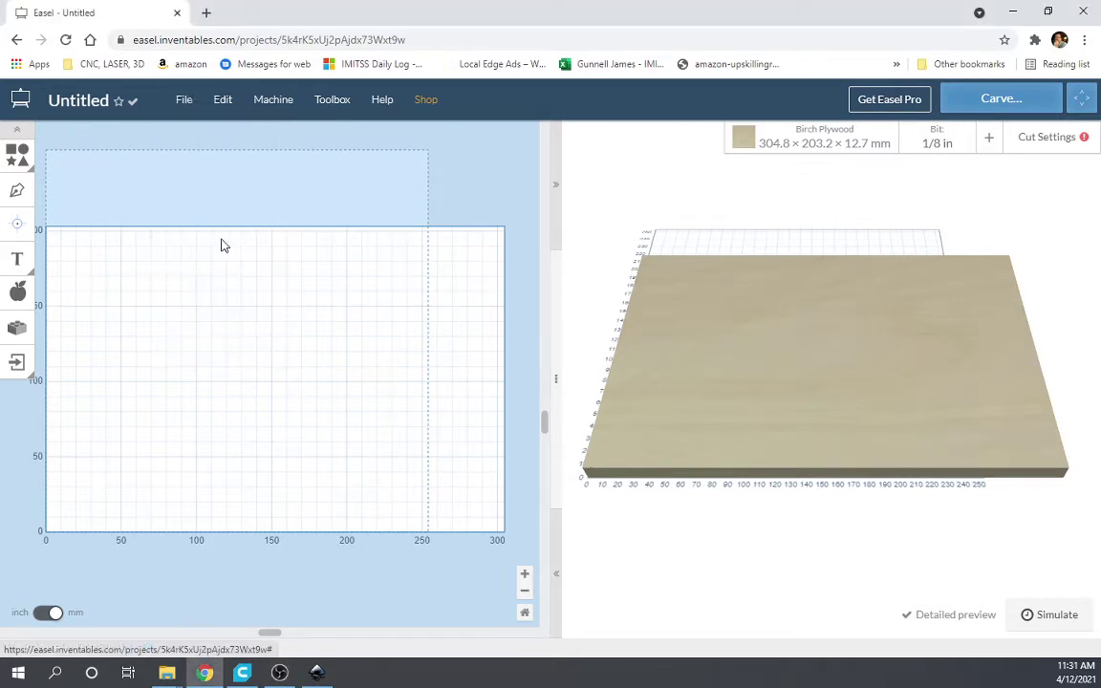
click(854, 212)
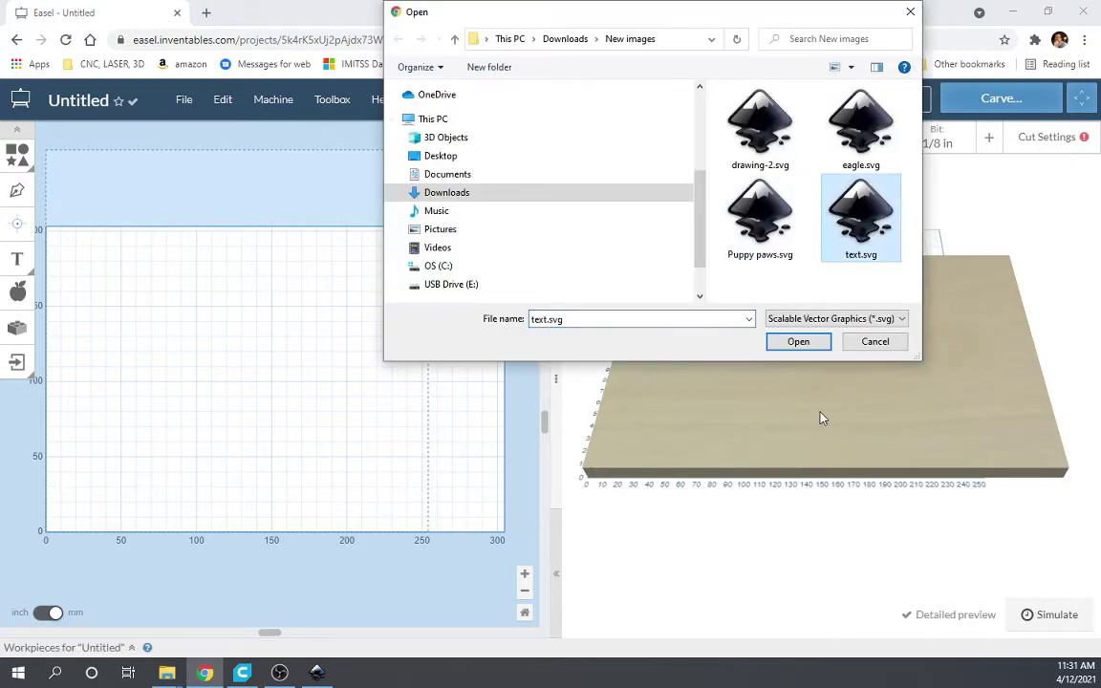
click(798, 342)
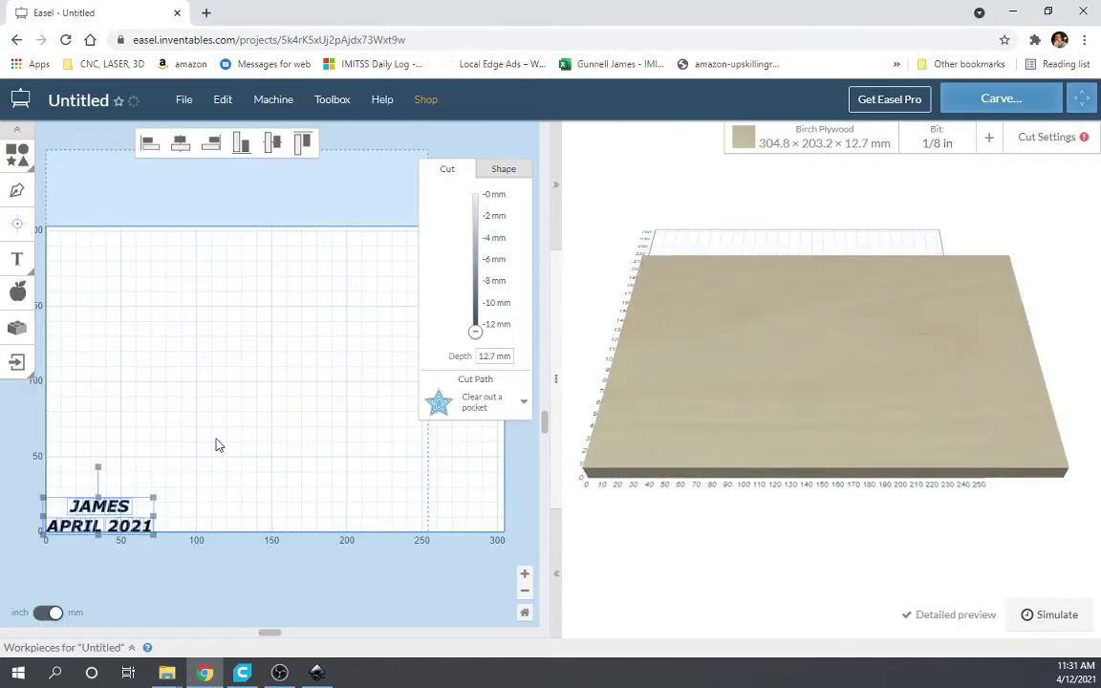
Move the imported text toward the middle of the workpiece and enlarge it to about 130 mm wide.
drag(152, 516, 256, 341)
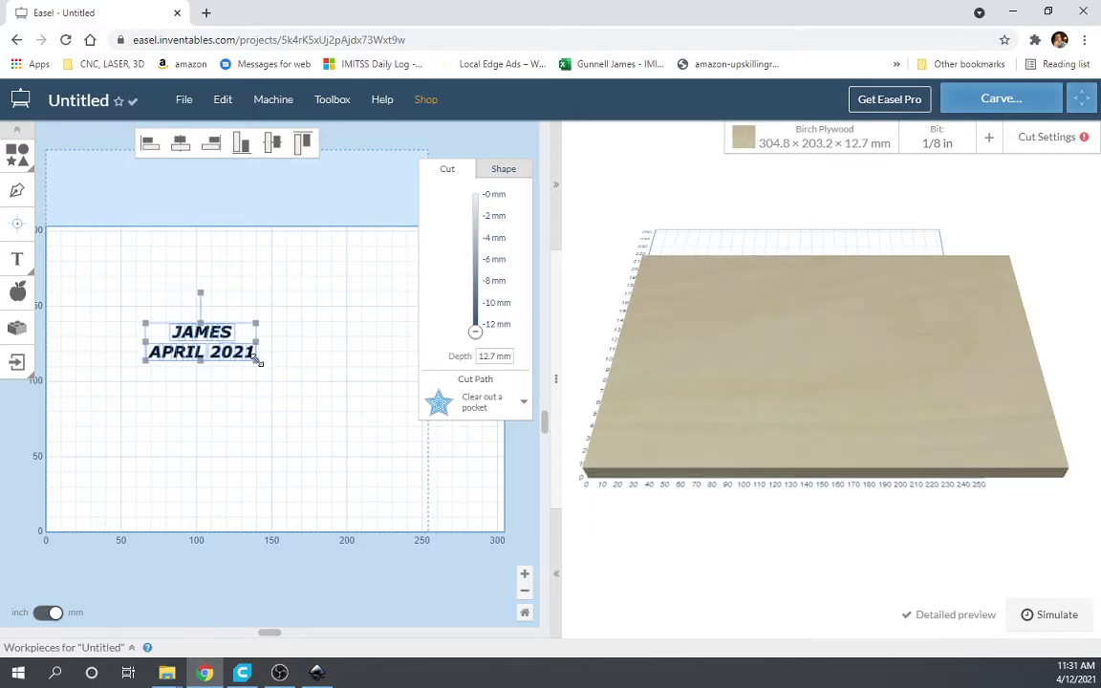
drag(256, 357, 344, 405)
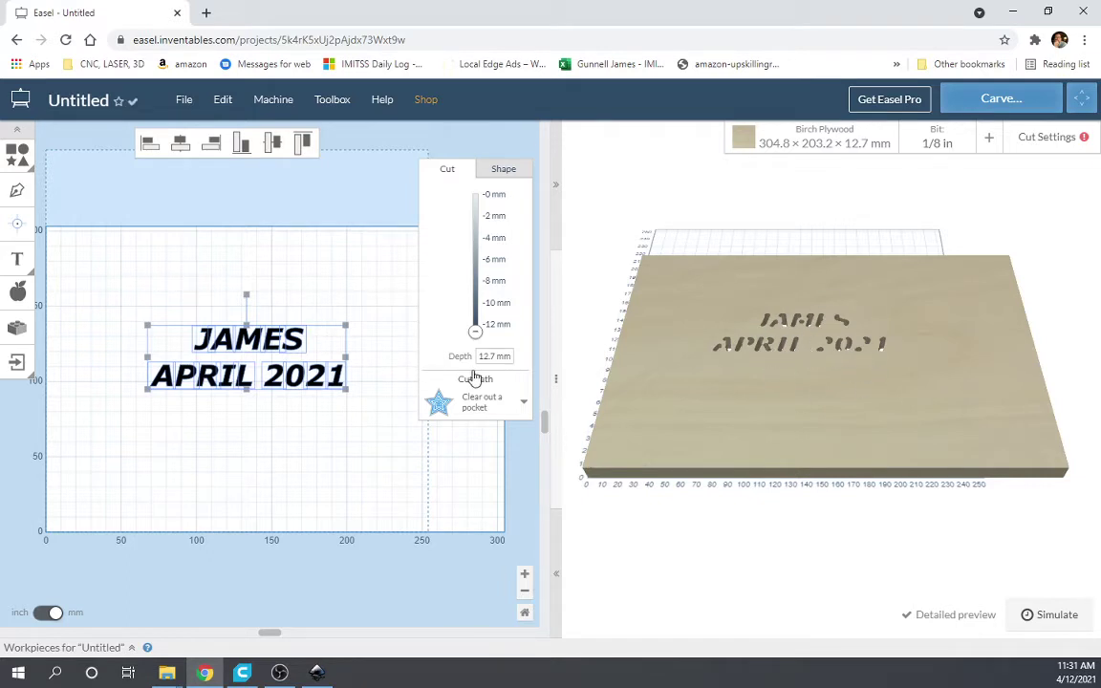
click(255, 296)
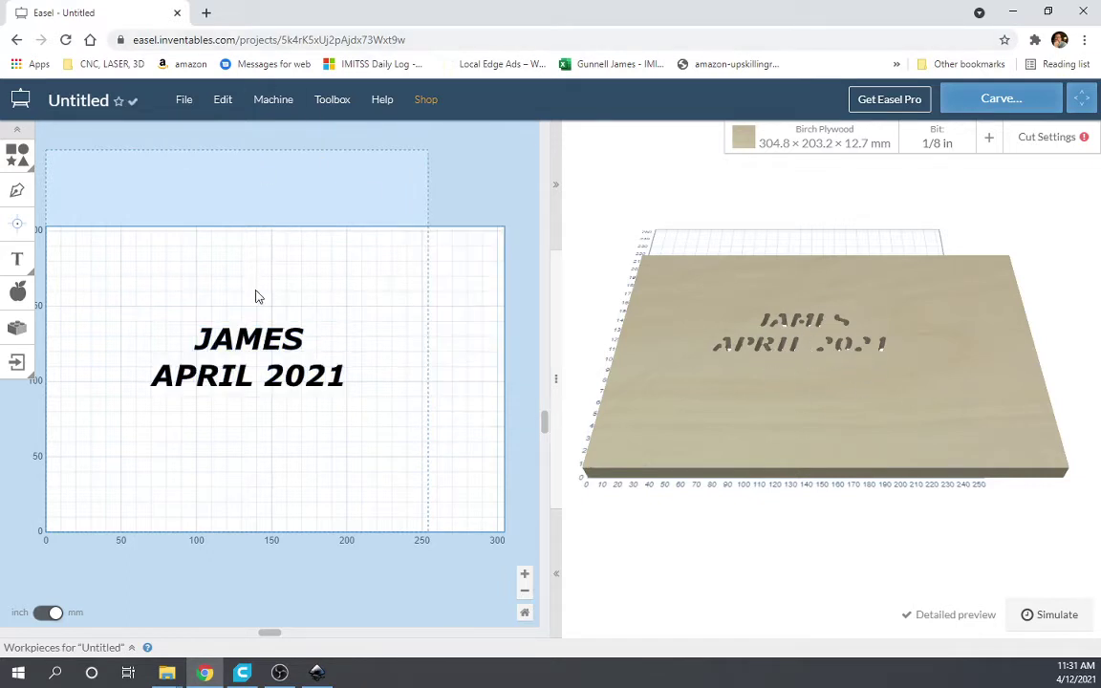
click(206, 341)
click(179, 287)
drag(99, 285, 401, 430)
click(130, 189)
Import drawing-2.svg from the New images folder into the project.
click(185, 101)
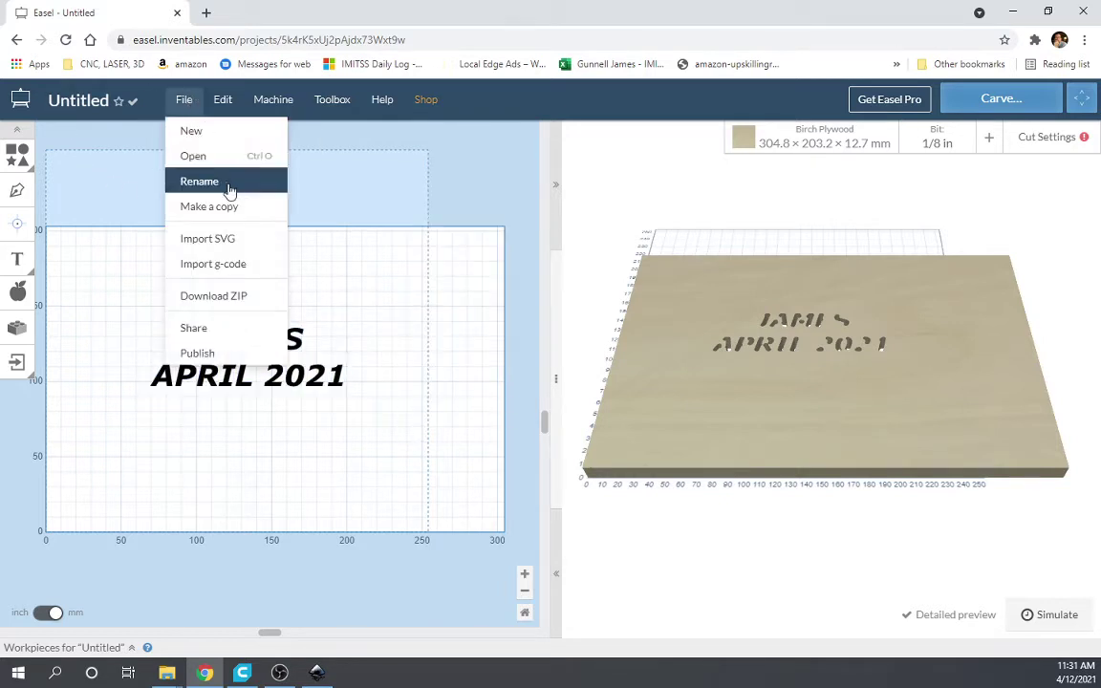
click(240, 239)
click(765, 129)
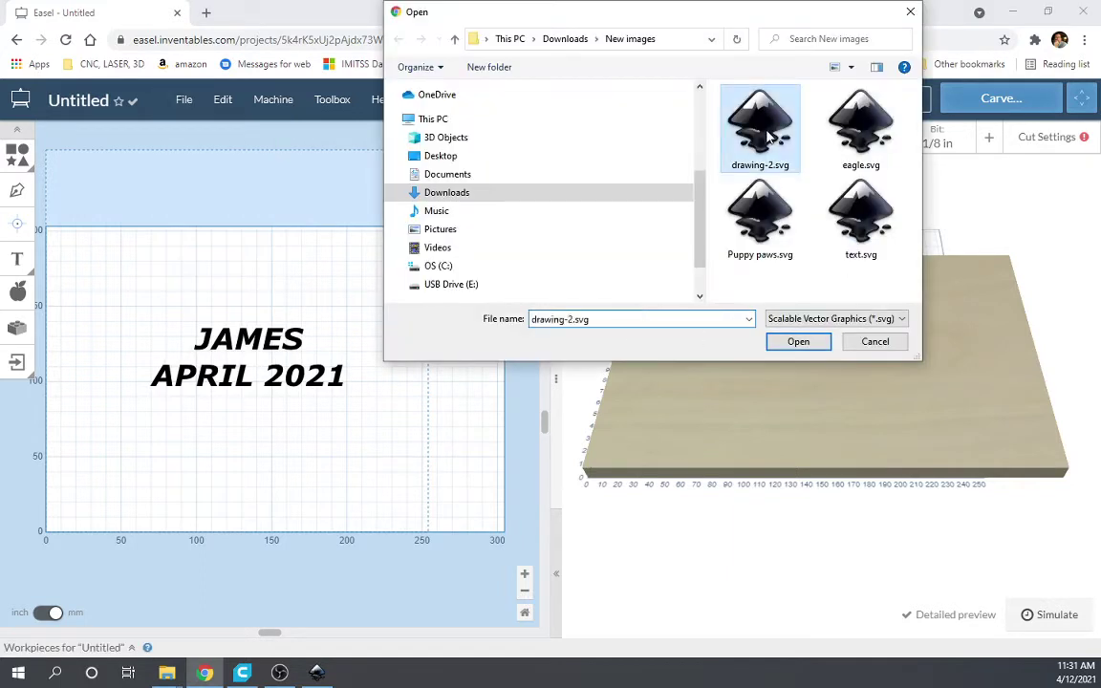
click(800, 348)
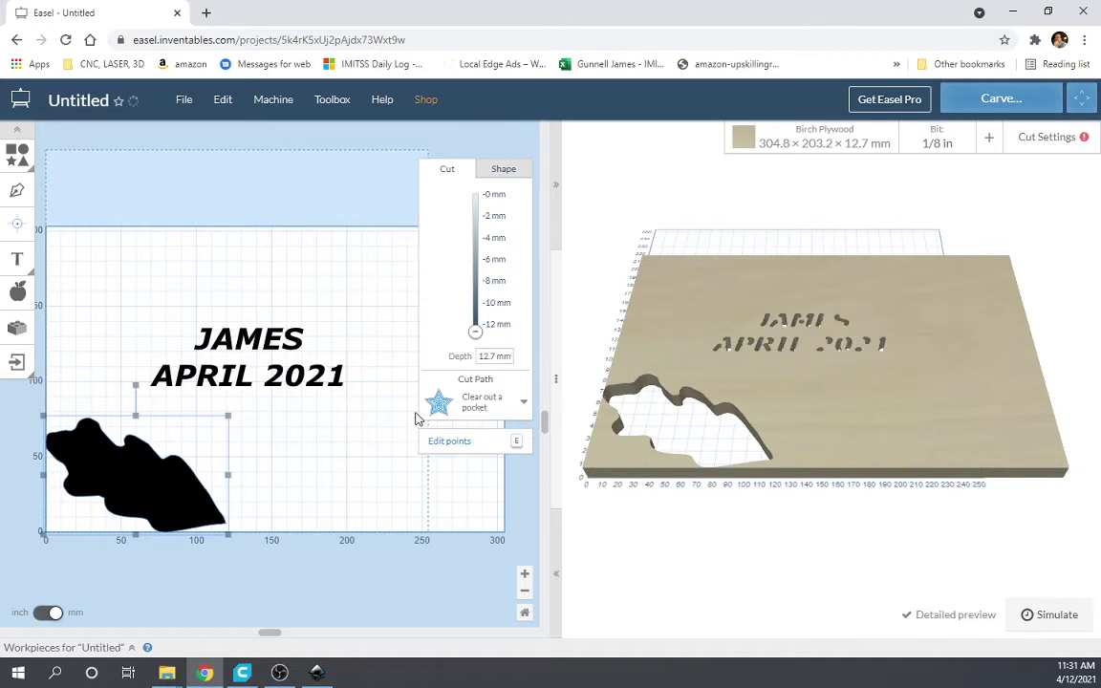
Change the imported leaf's cut path to Cut on shape path and reduce its depth to about 9.8 mm.
mouse_move(475, 332)
mouse_down()
mouse_move(474, 233)
mouse_move(475, 331)
mouse_up()
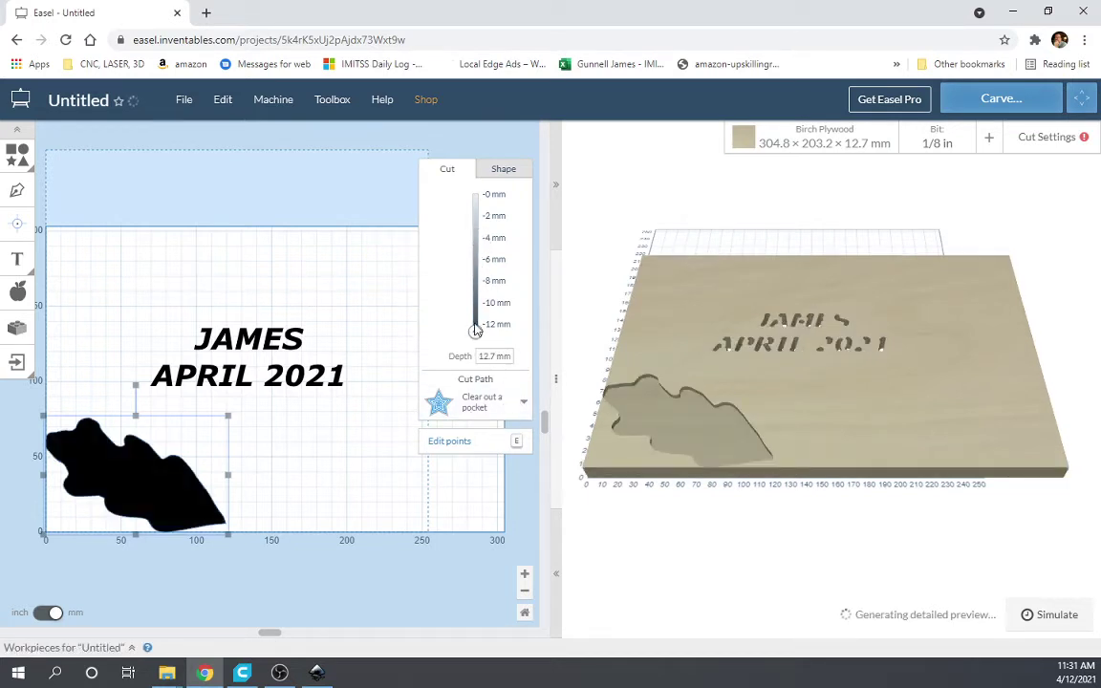
click(490, 407)
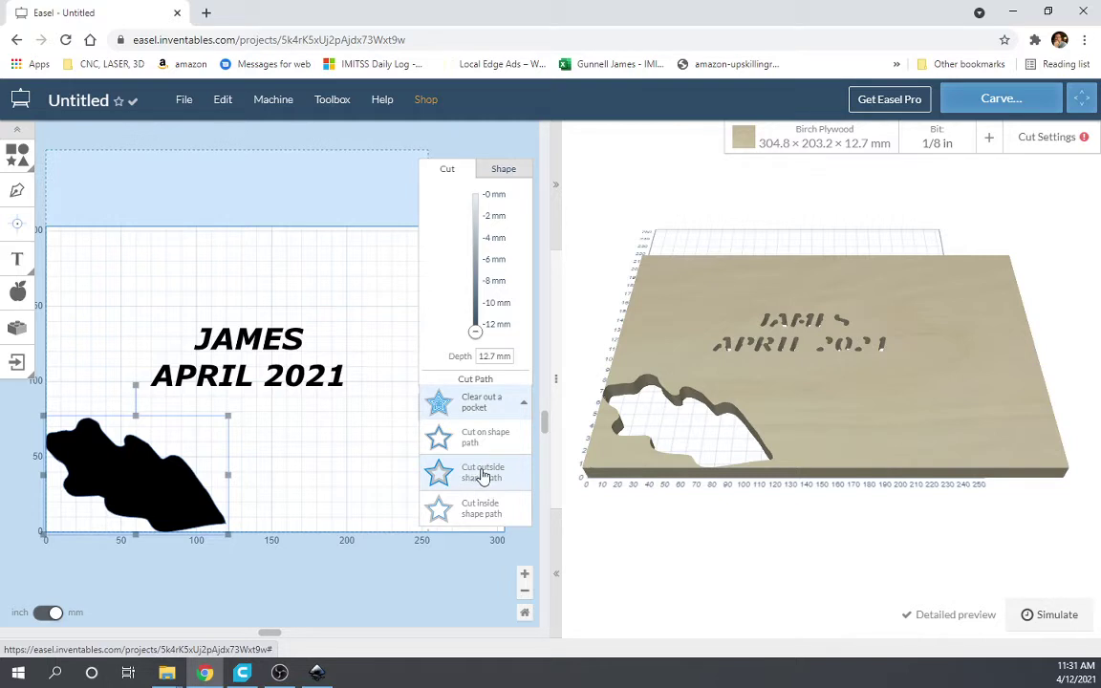
click(485, 437)
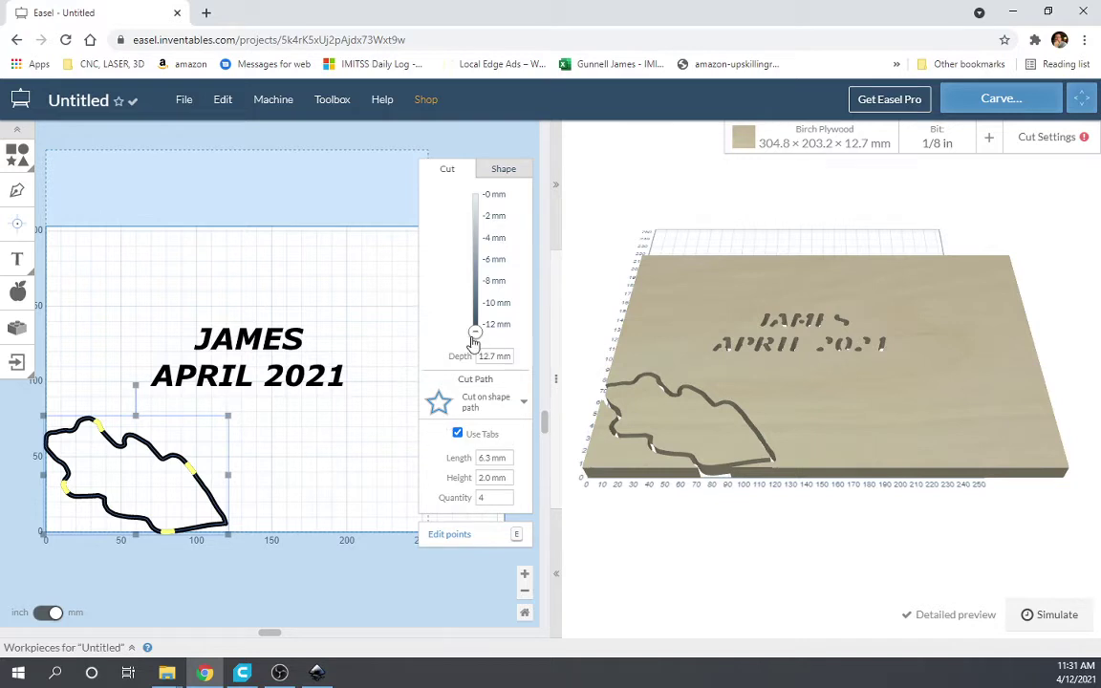
drag(474, 334, 474, 301)
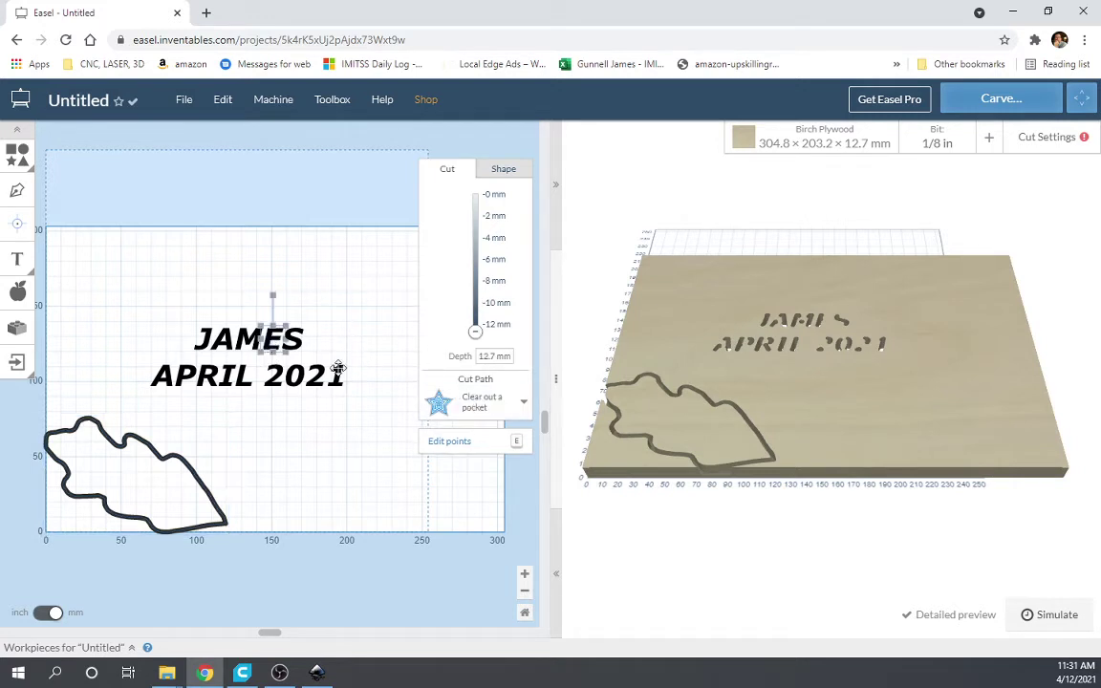
Select all the imported text letters and set the main bit to the 1/16 in Fishtail Spiral.
click(296, 331)
drag(135, 302, 398, 406)
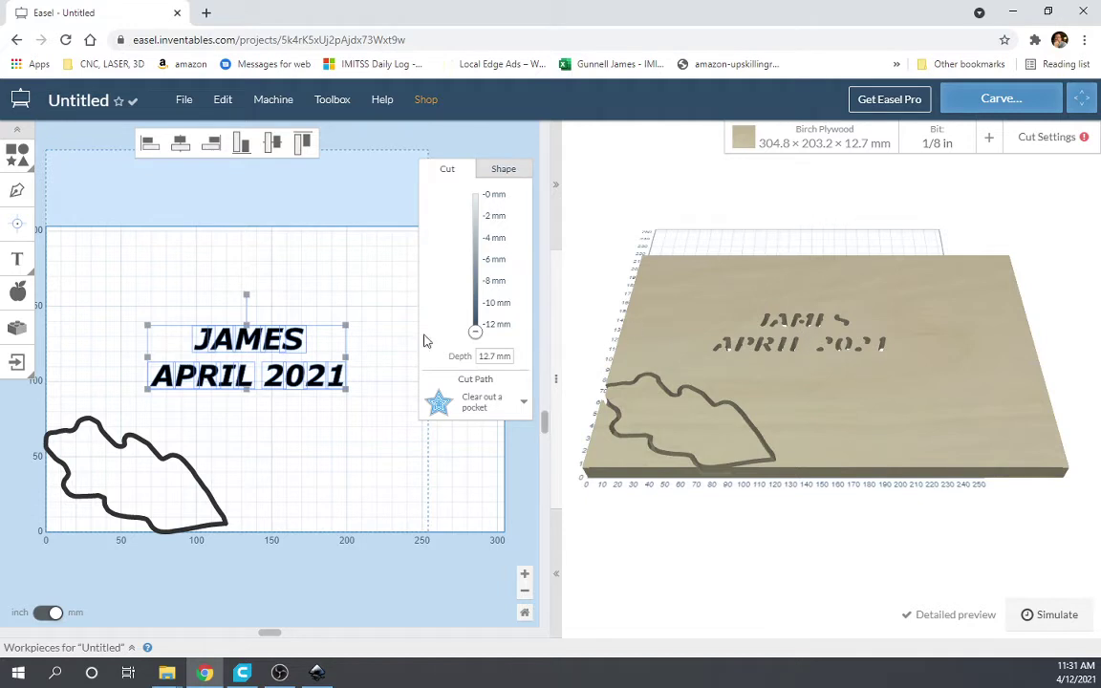
click(957, 148)
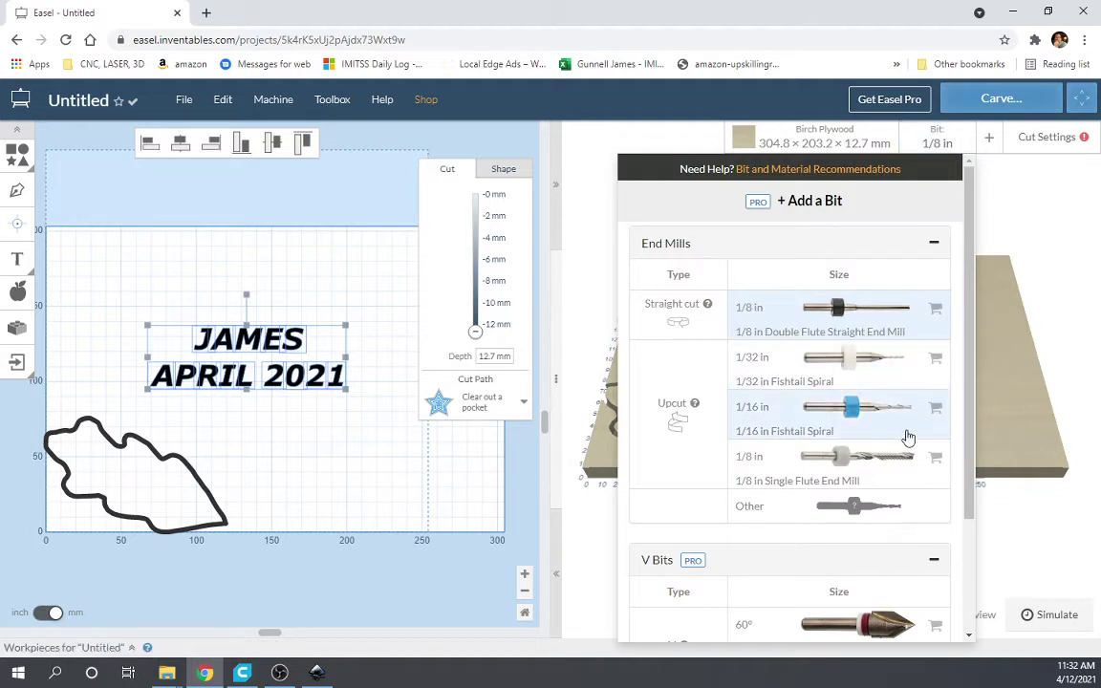
click(833, 409)
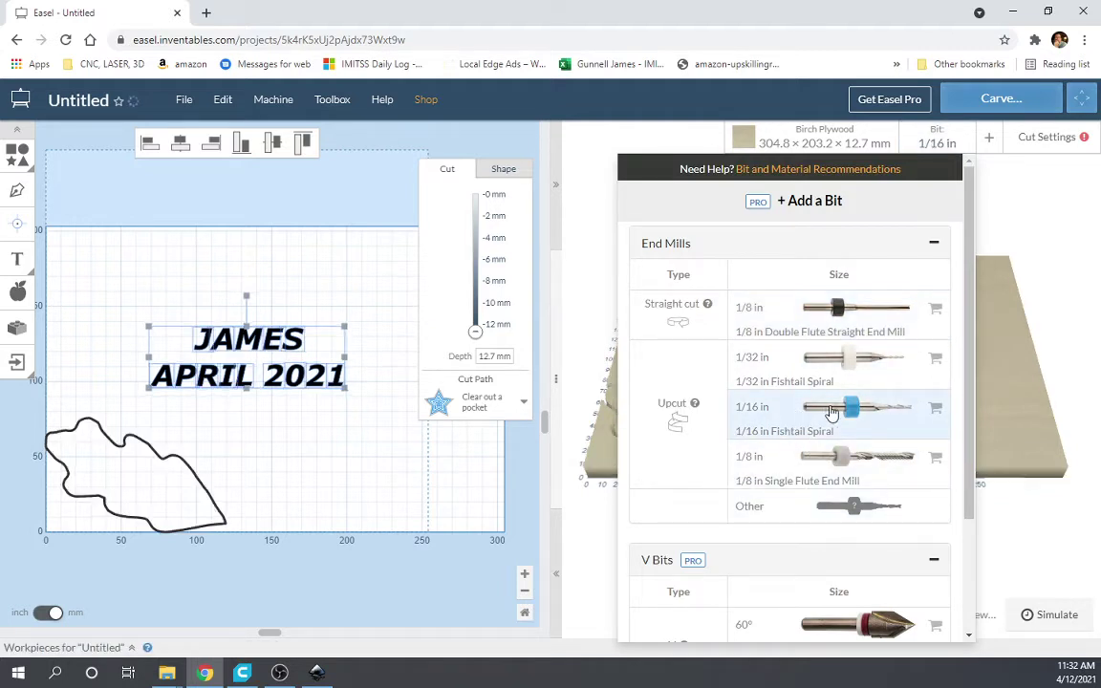
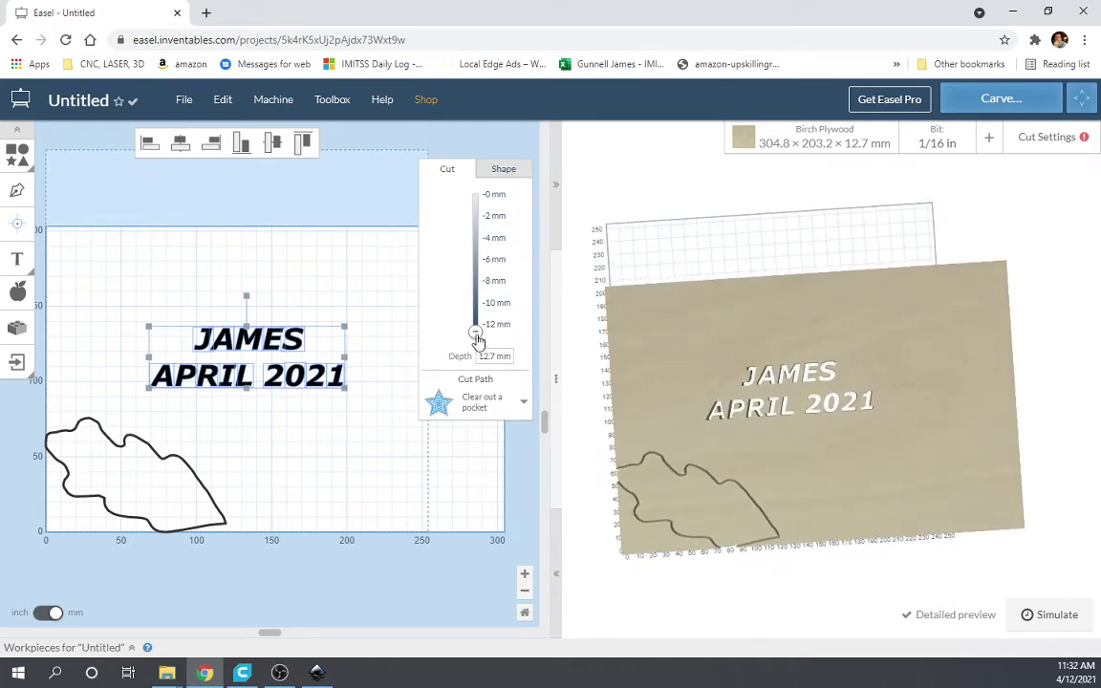
Set the leaf outline's cut depth to the full 12.7 mm.
click(148, 442)
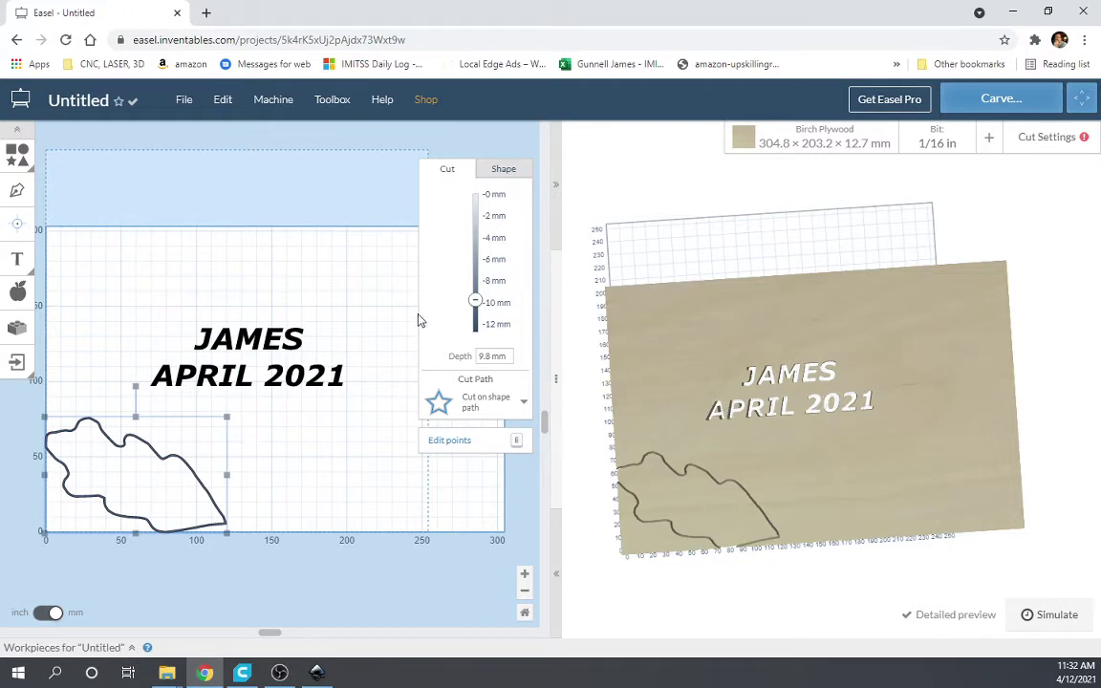
drag(480, 323, 477, 334)
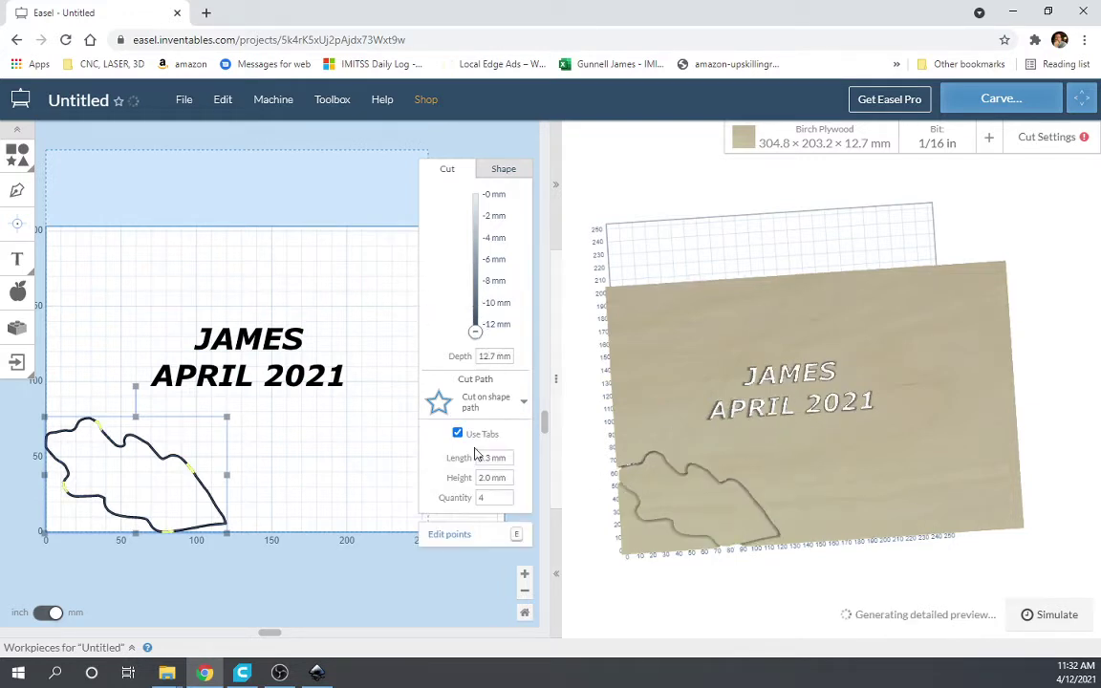
Select only the two lines of text and shrink them together to about 60 mm wide.
click(246, 302)
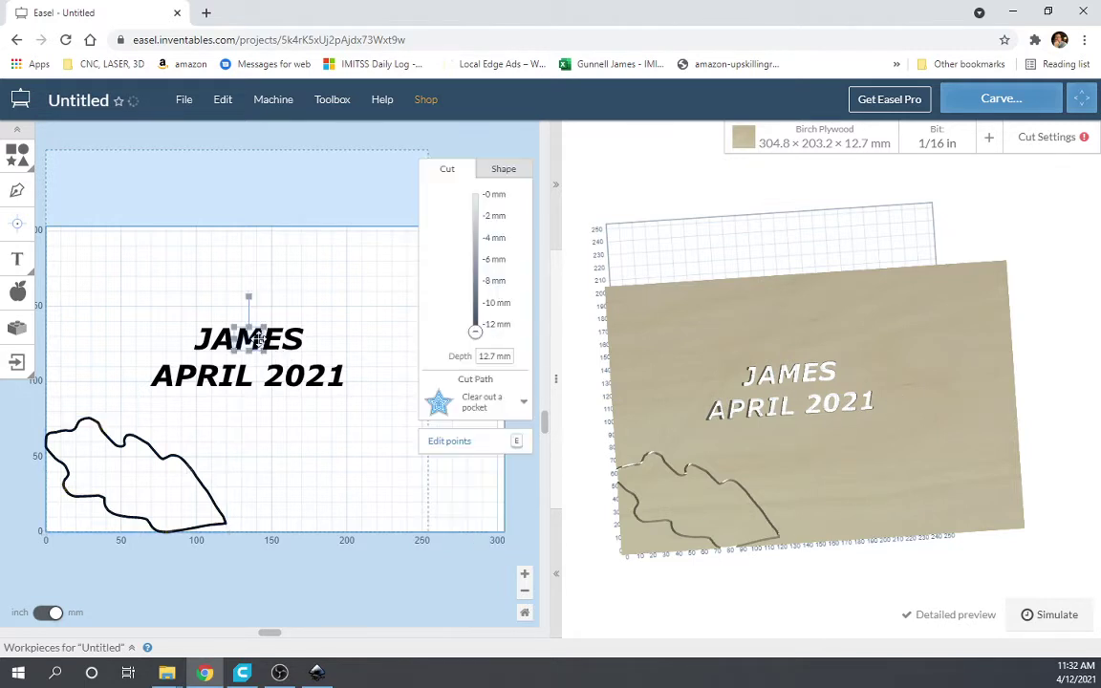
drag(132, 289, 381, 427)
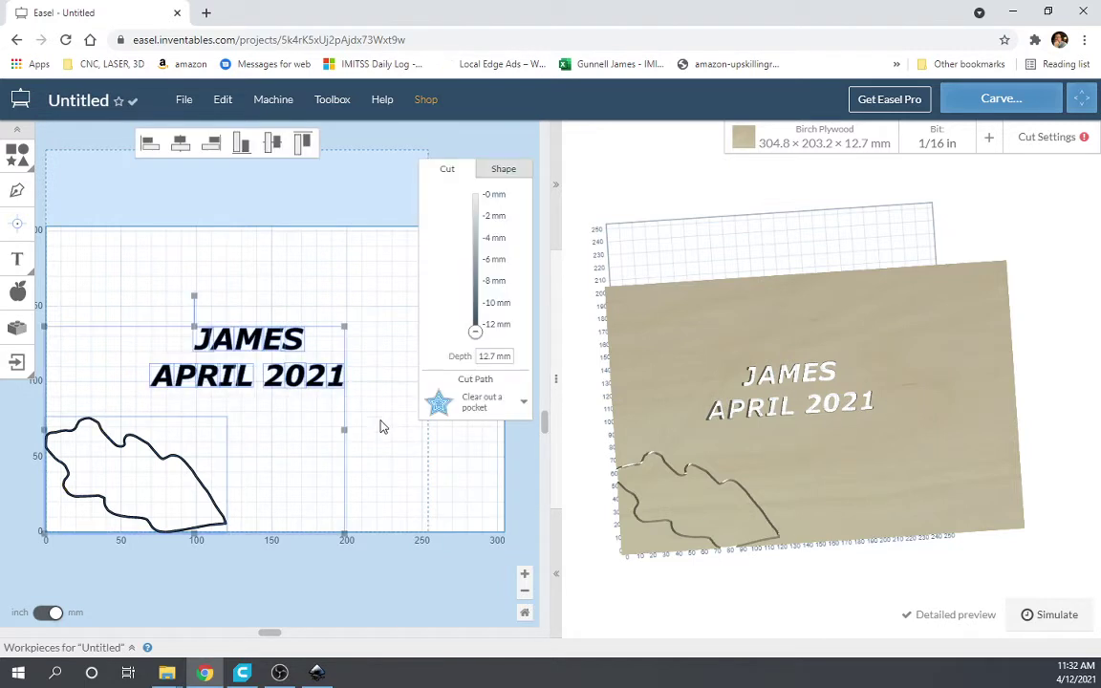
click(364, 248)
drag(121, 281, 387, 396)
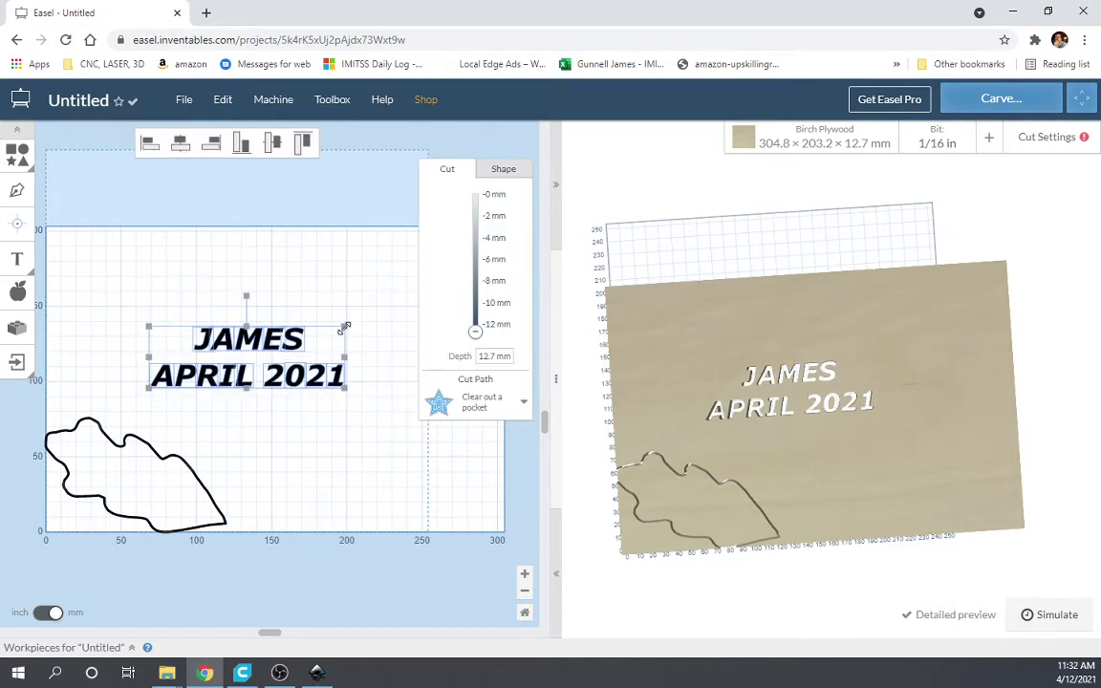
drag(344, 327, 319, 340)
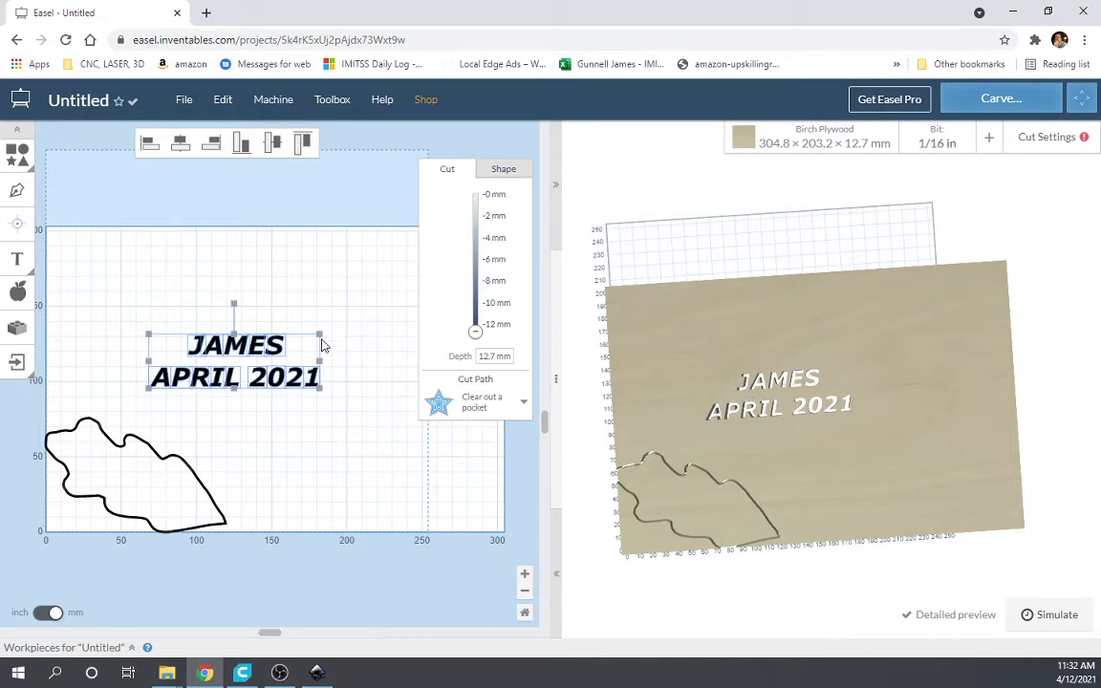
drag(320, 333, 239, 360)
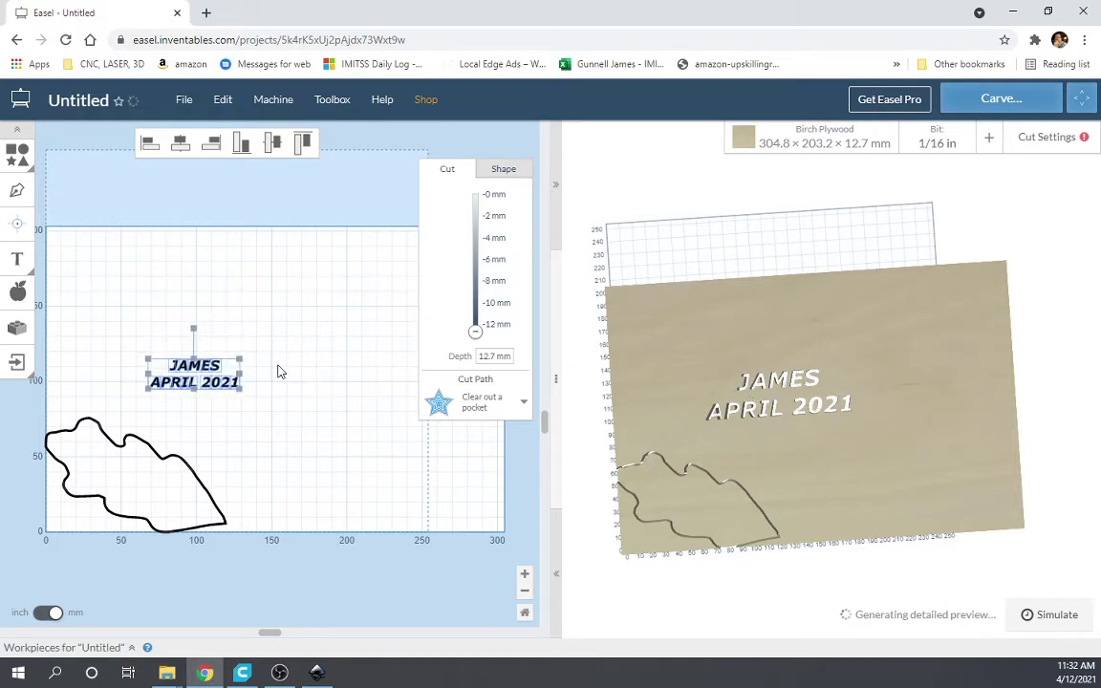
Add a detail bit to the cut and choose the 1/32 in Fishtail Spiral for it.
scroll(280, 393, up, 2)
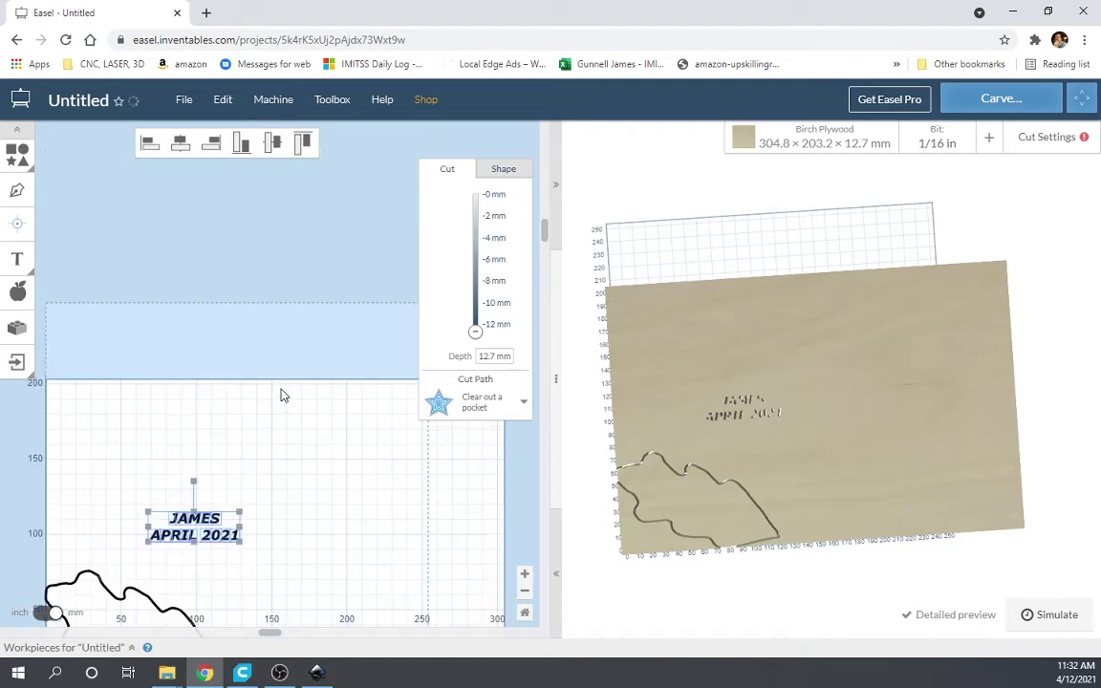
scroll(280, 392, down, 3)
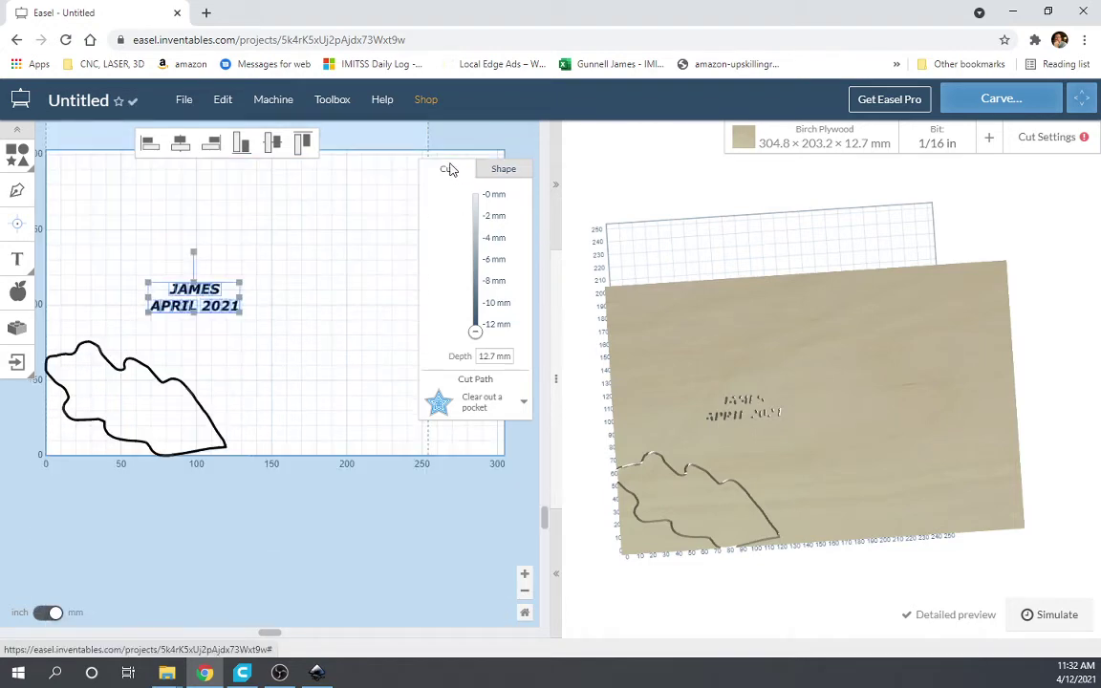
click(984, 137)
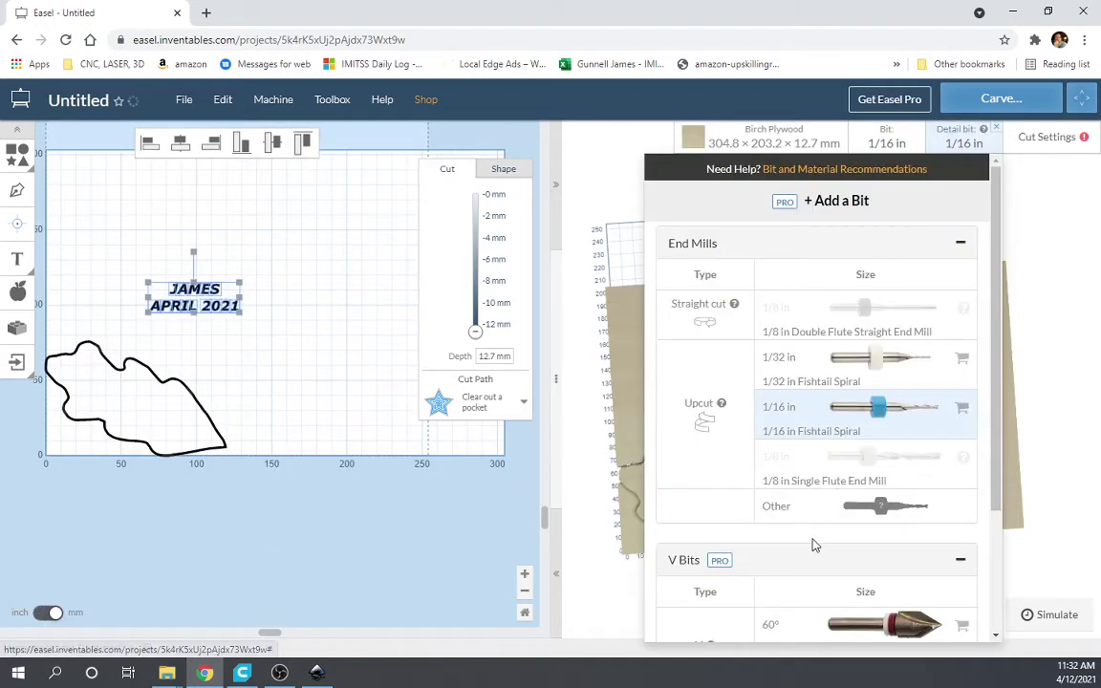
click(786, 356)
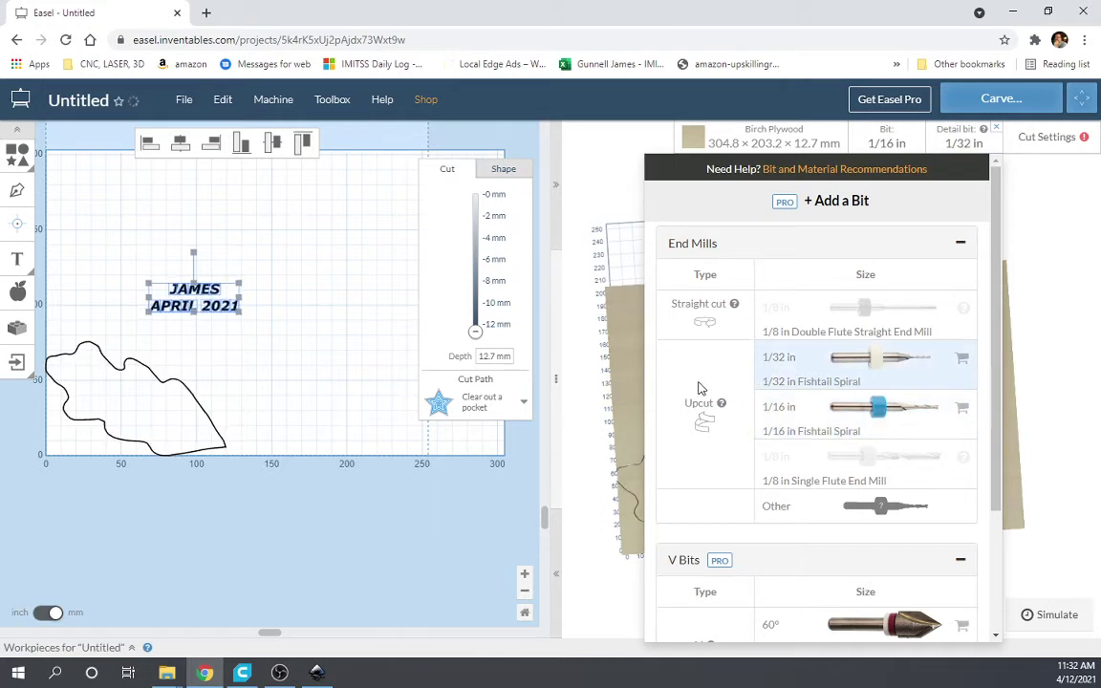
click(612, 180)
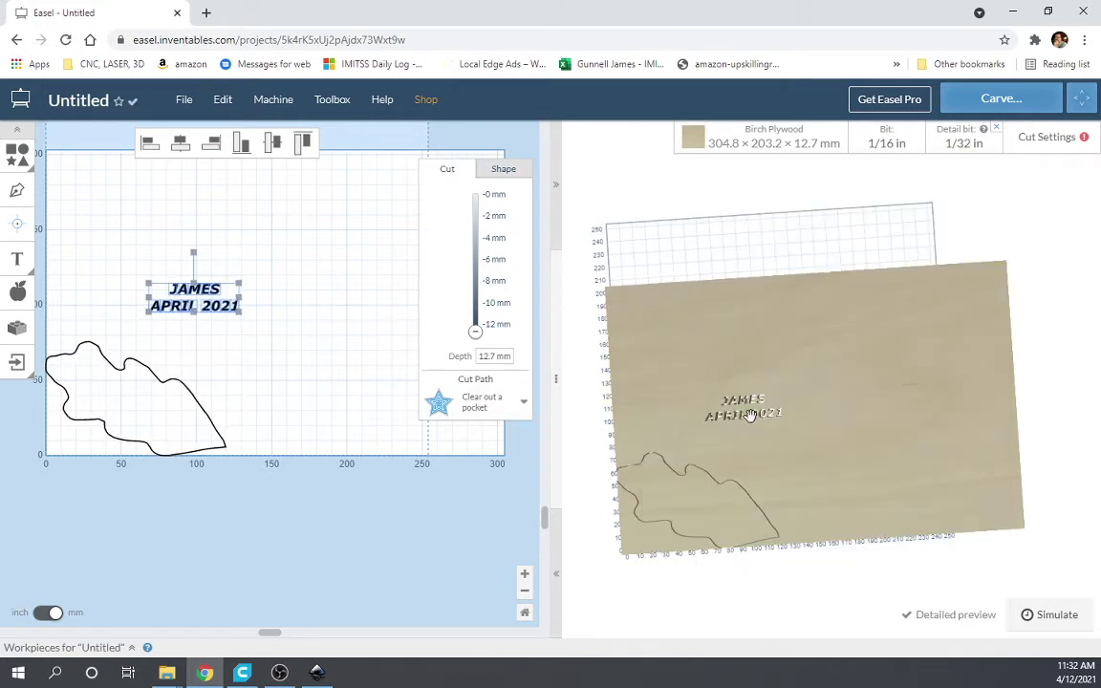
Move the text about 60 mm to the right on the workpiece and inspect its carved detail in the preview.
drag(198, 289, 290, 290)
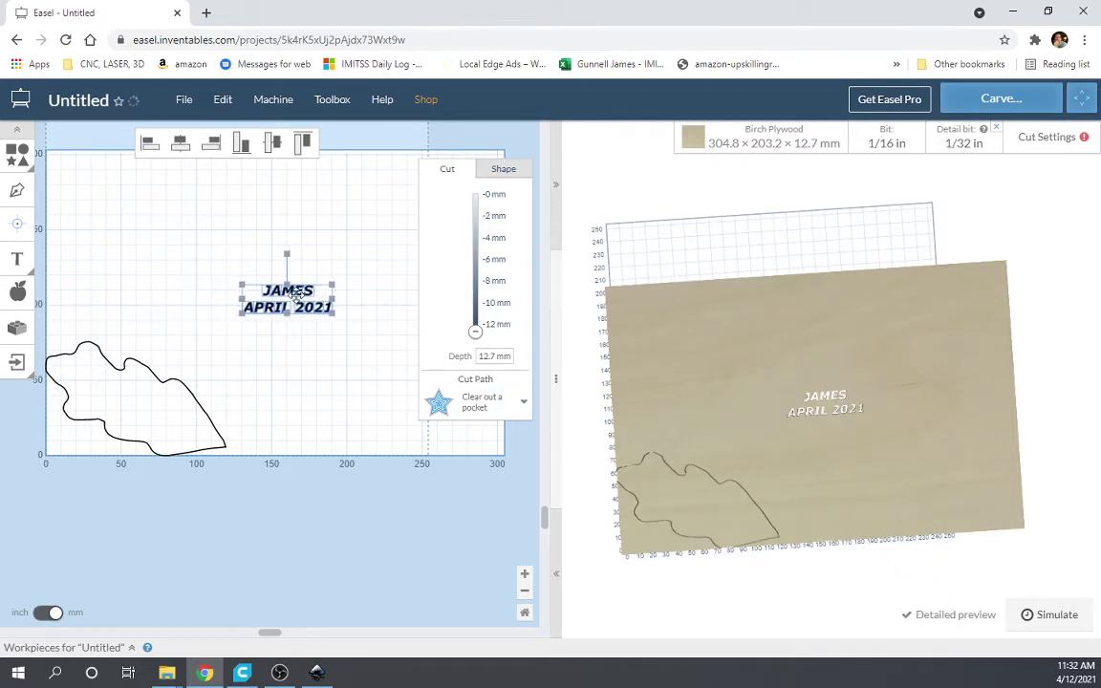
scroll(856, 411, up, 10)
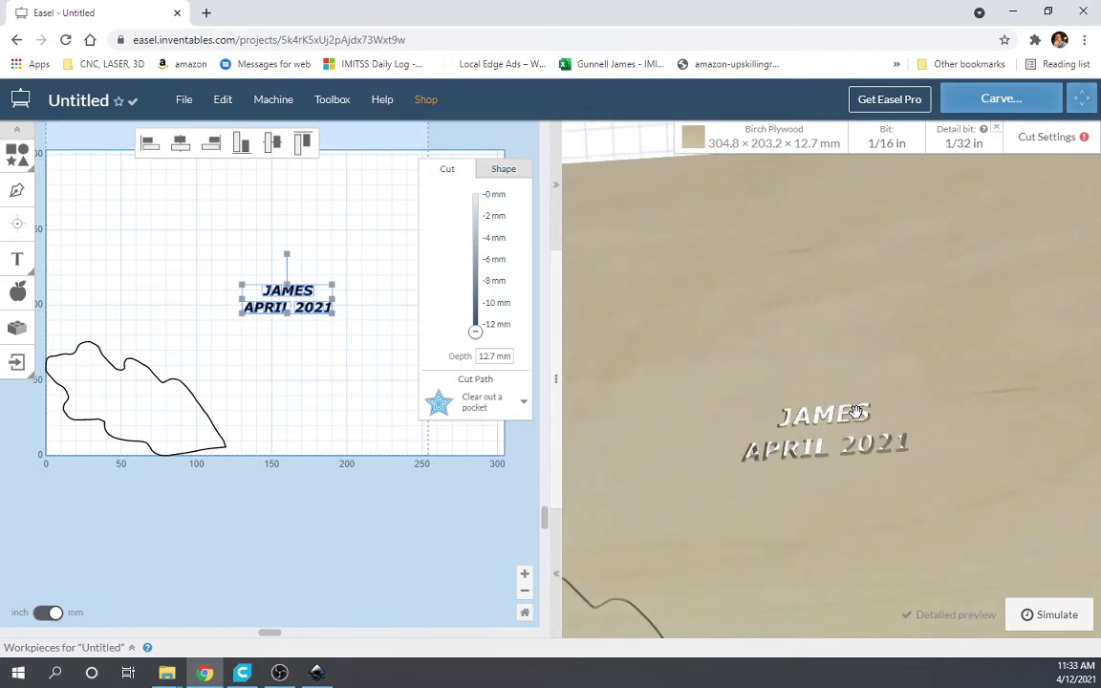
drag(863, 485, 784, 368)
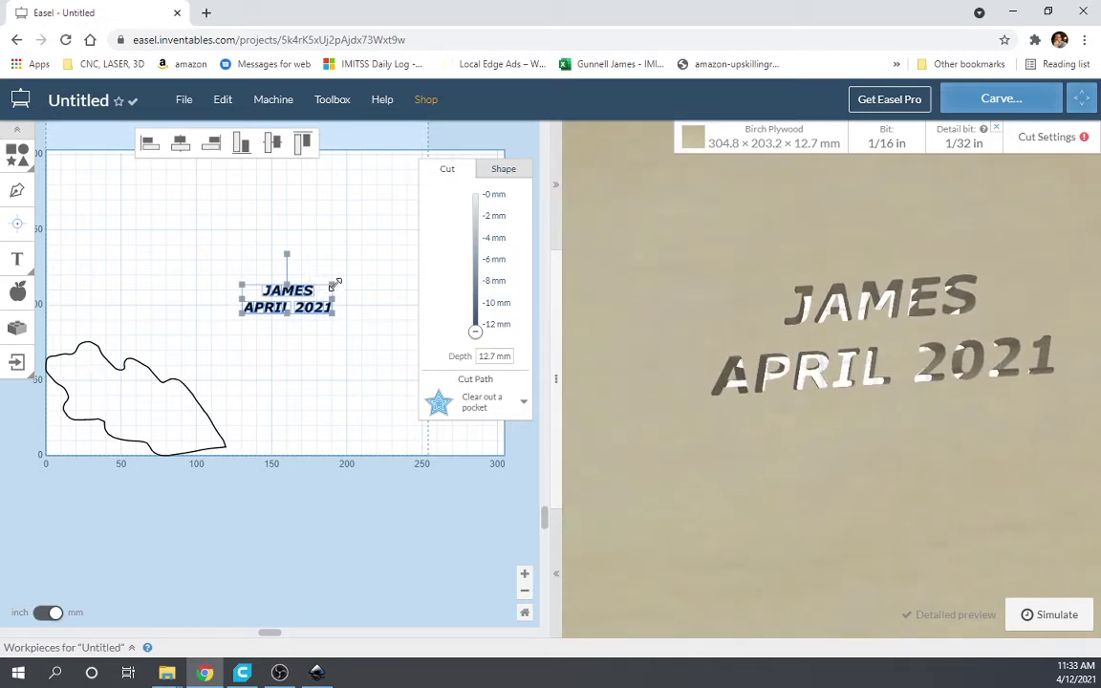
Shrink the text to about 47 mm wide and move it inside the lower part of the leaf outline.
drag(332, 285, 301, 294)
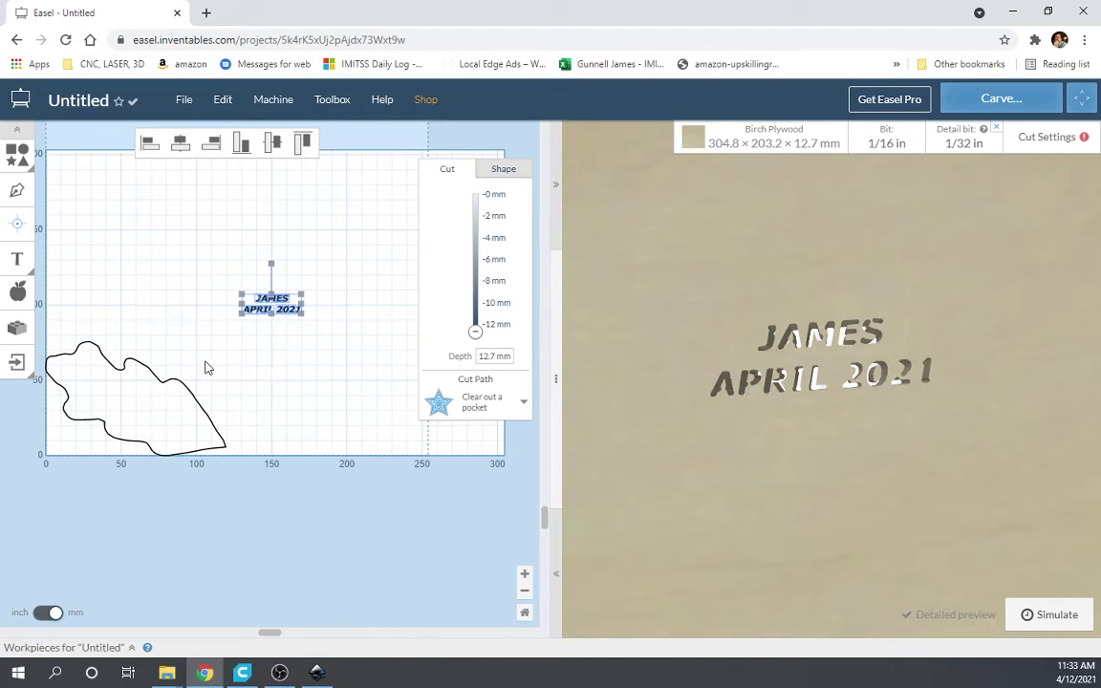
drag(238, 315, 229, 318)
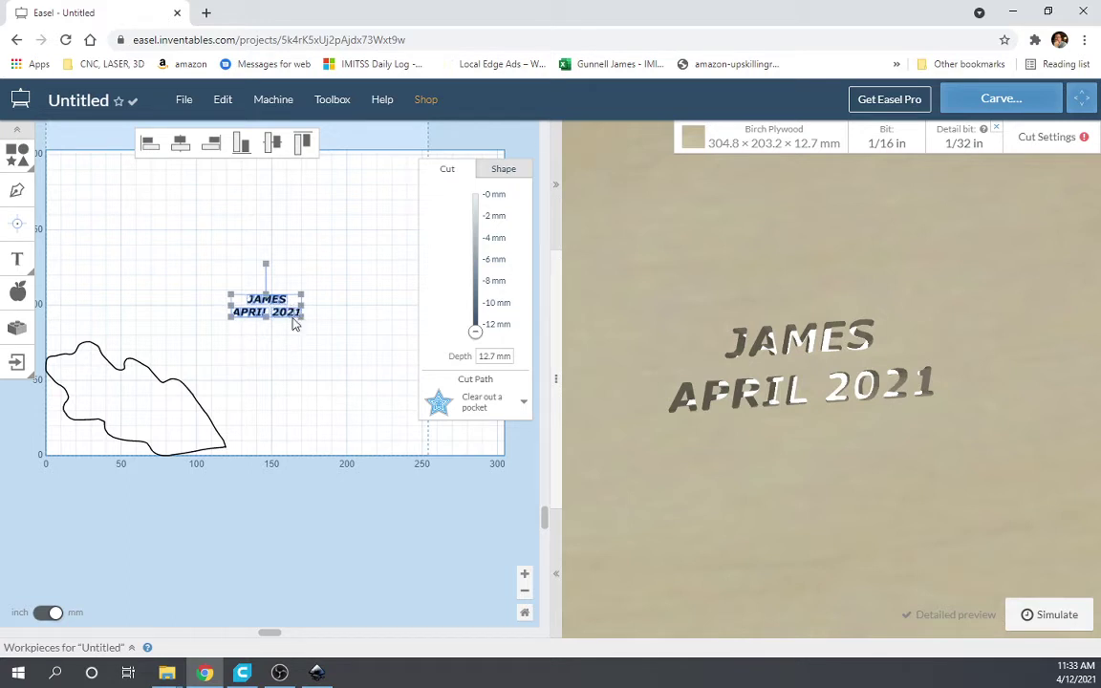
mouse_move(294, 323)
mouse_down()
mouse_move(196, 406)
mouse_move(190, 438)
mouse_up()
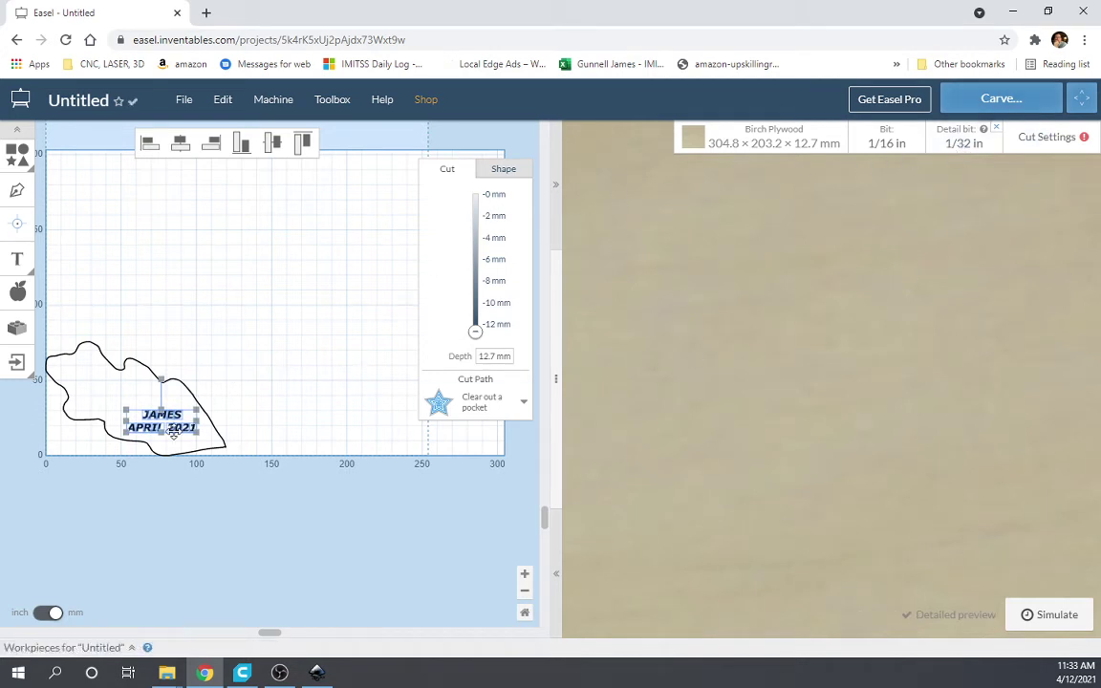
Select the leaf outline and examine the carved text and outline closely in the 3D preview.
click(137, 368)
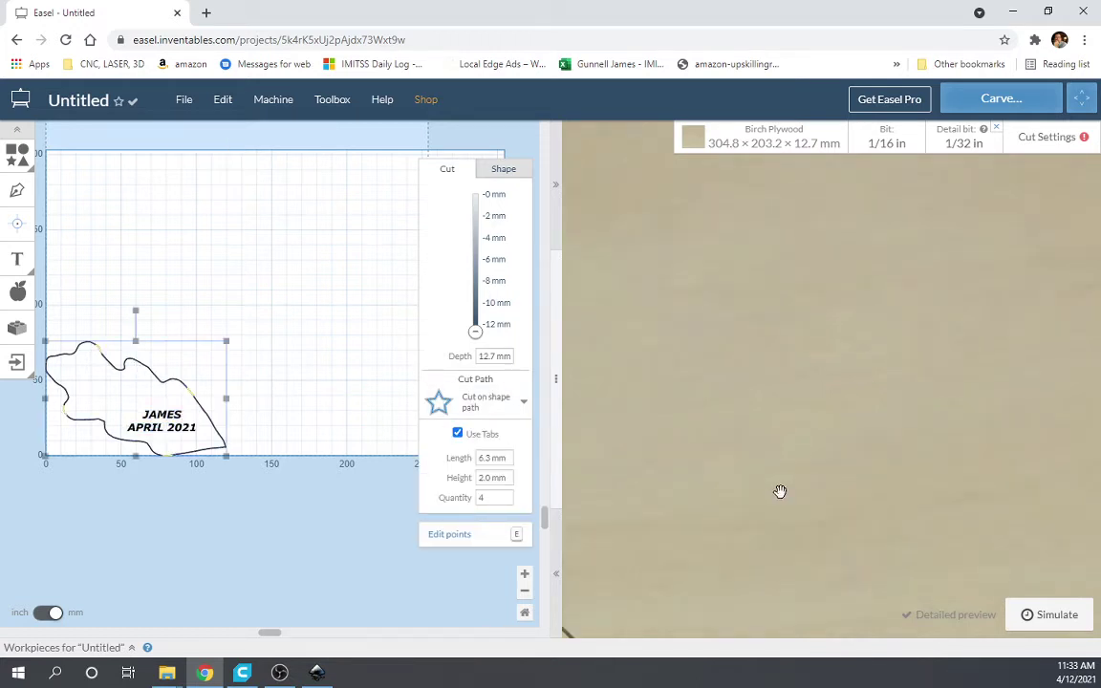
scroll(780, 492, down, 3)
drag(662, 521, 758, 460)
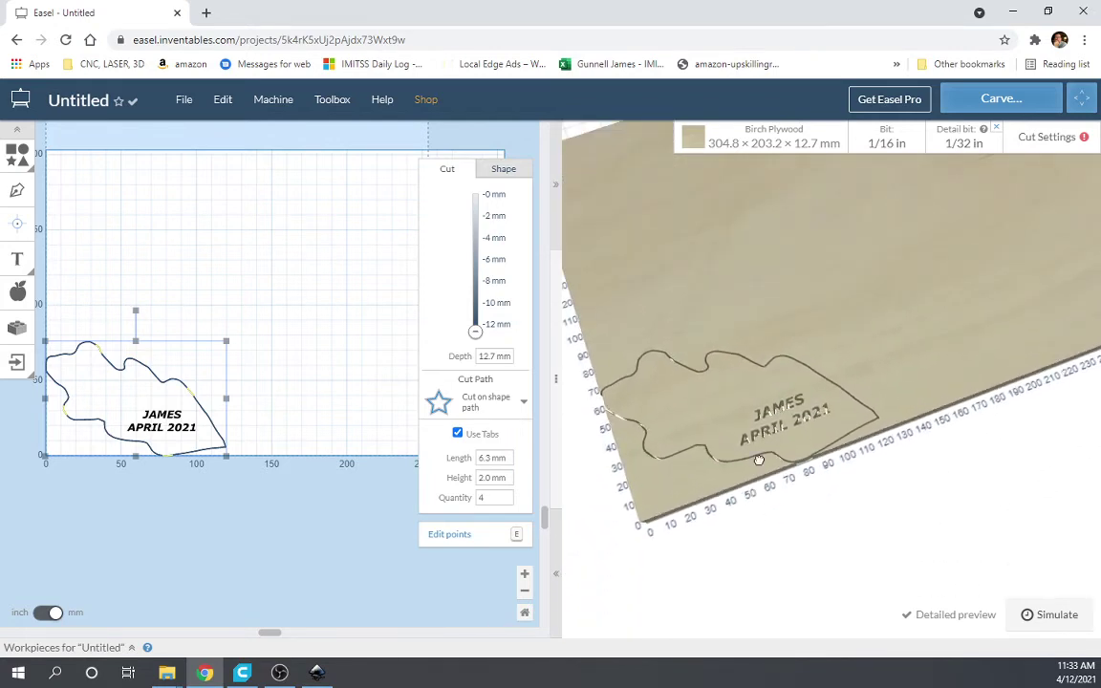
scroll(760, 456, down, 2)
scroll(765, 449, up, 6)
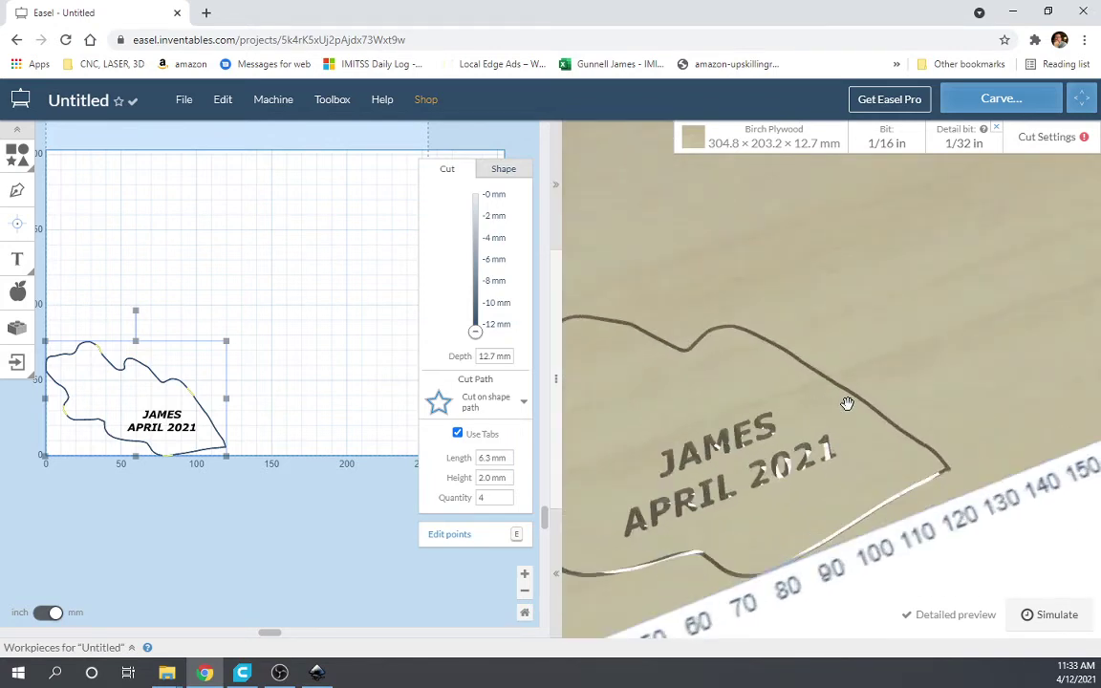
Reselect the leaf outline, try a shallower cut depth and return it to the full 12.7 mm.
click(272, 275)
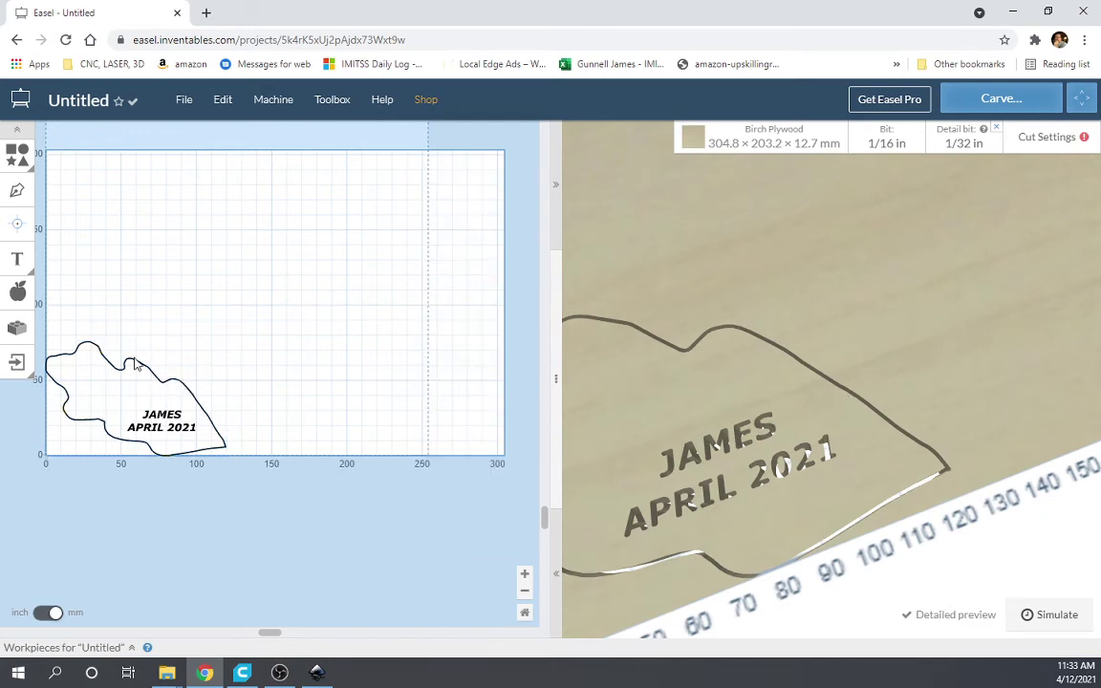
click(122, 375)
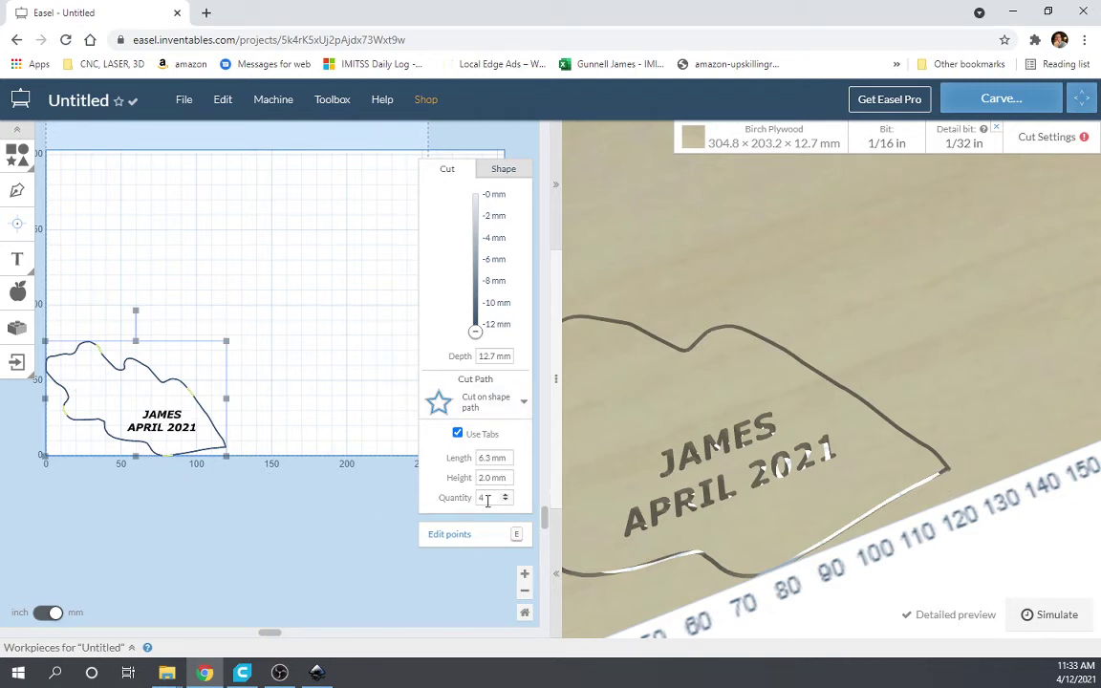
drag(475, 332, 475, 221)
click(474, 333)
click(829, 146)
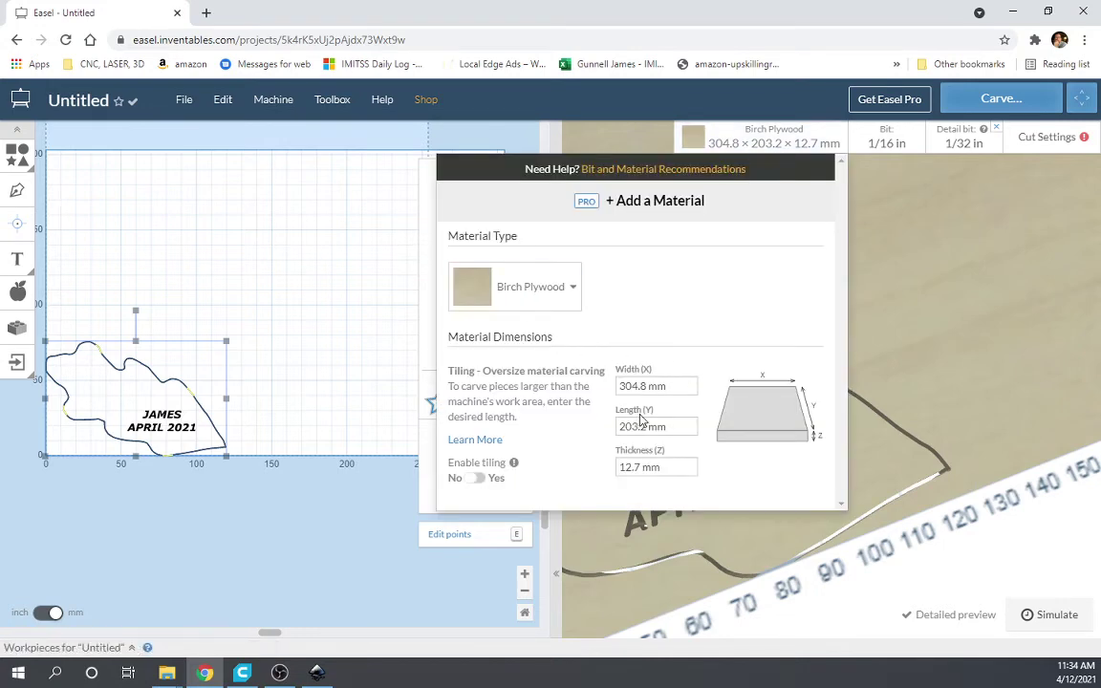
click(377, 312)
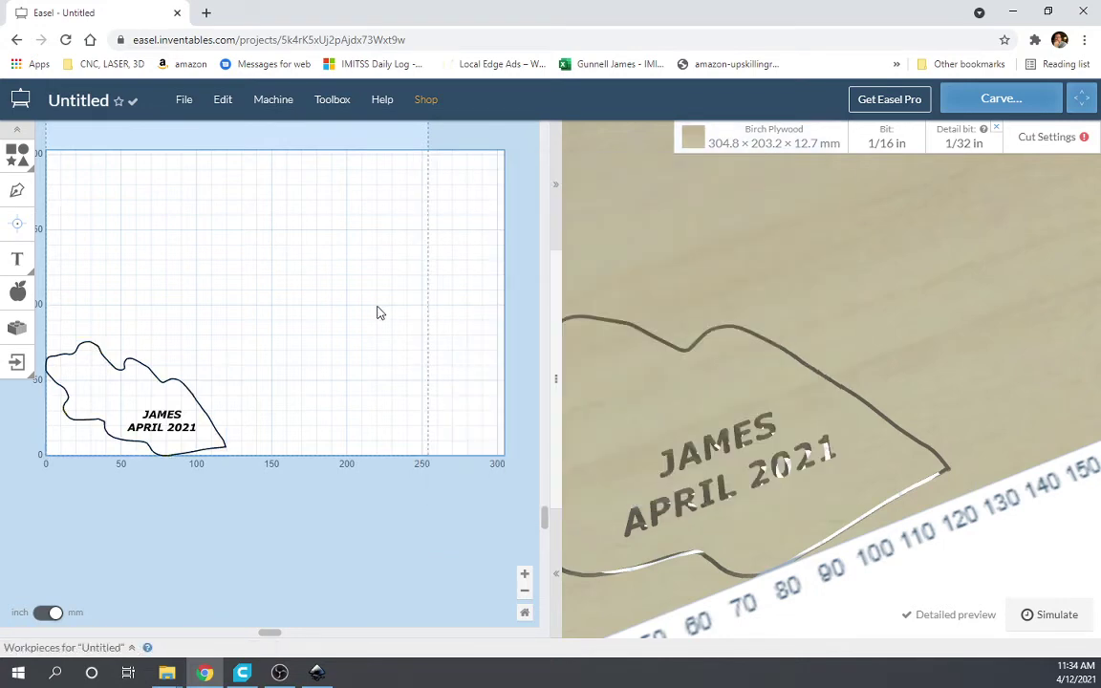
click(175, 379)
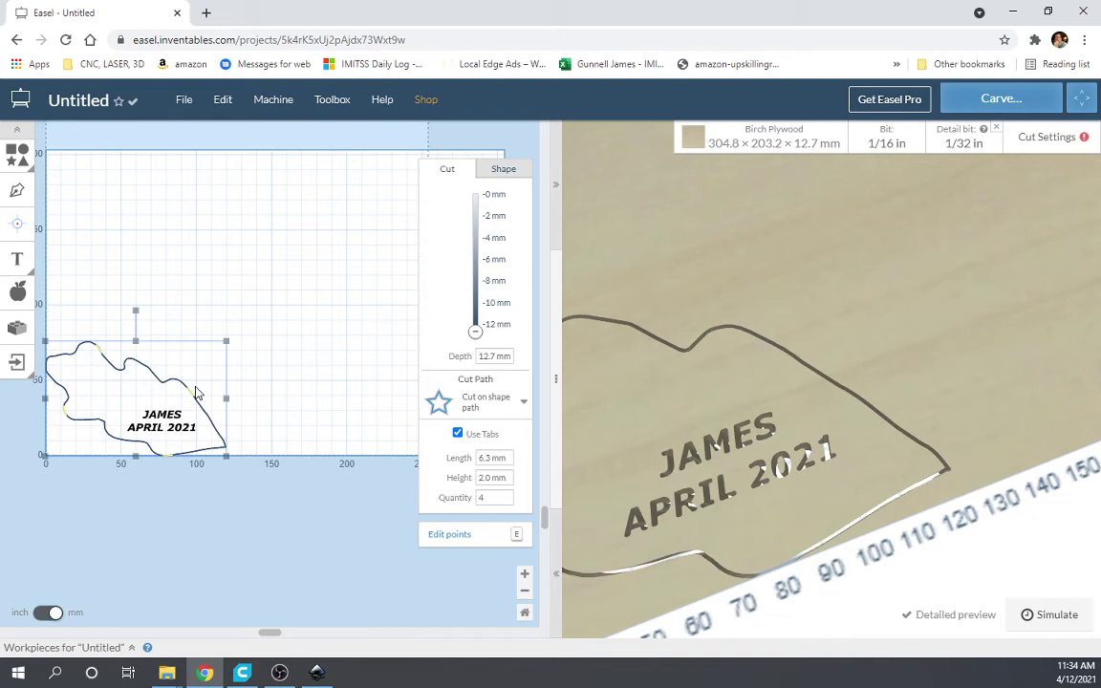
Set the Birch Plywood material thickness to 2.7 mm.
click(732, 142)
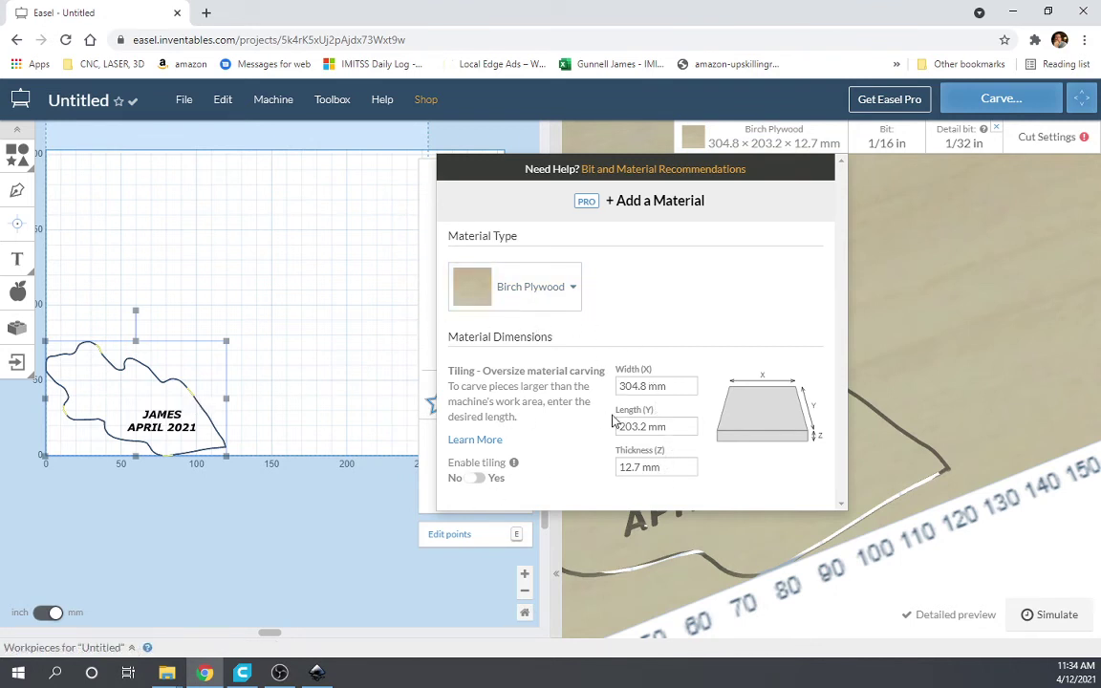
double_click(648, 467)
triple_click(676, 473)
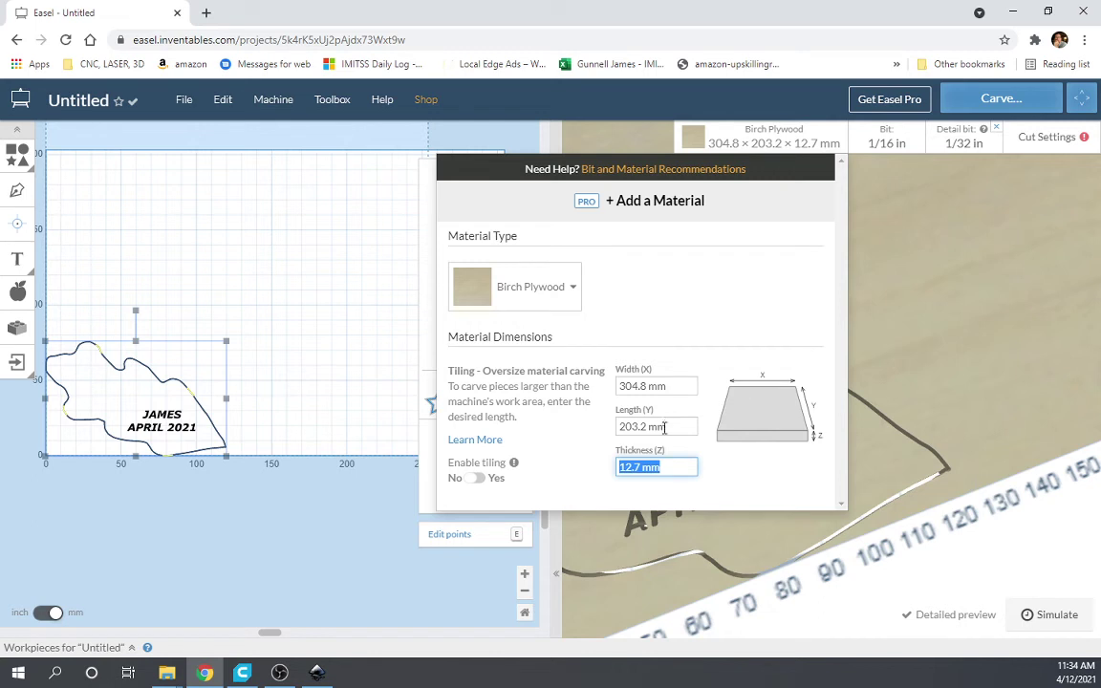
text(2)
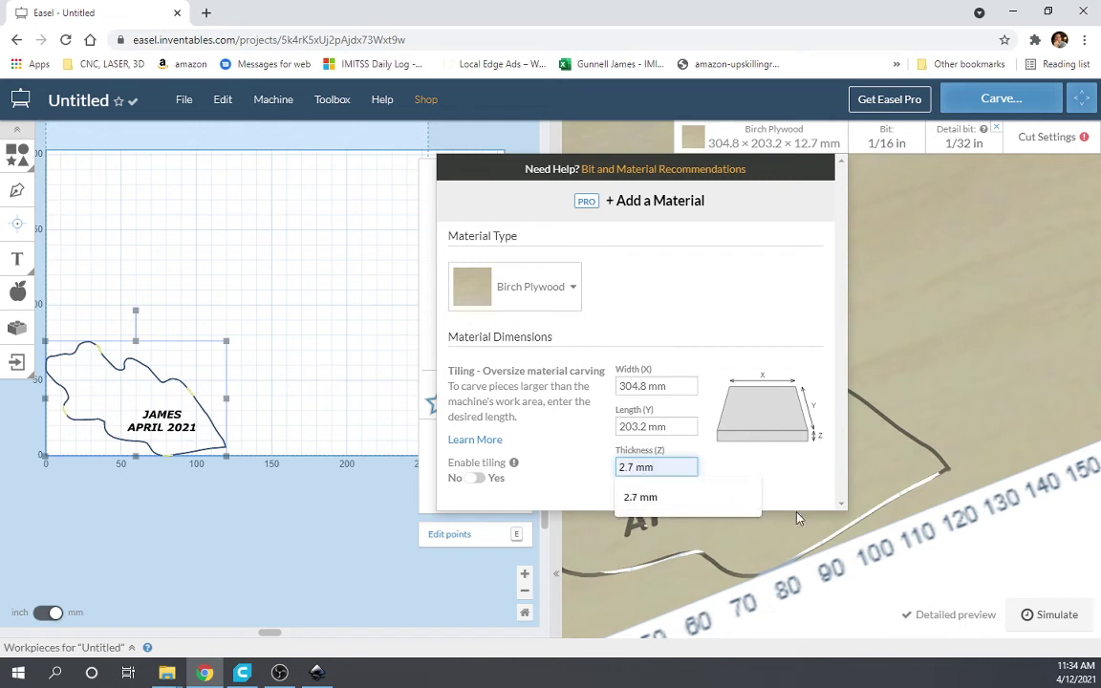
click(731, 513)
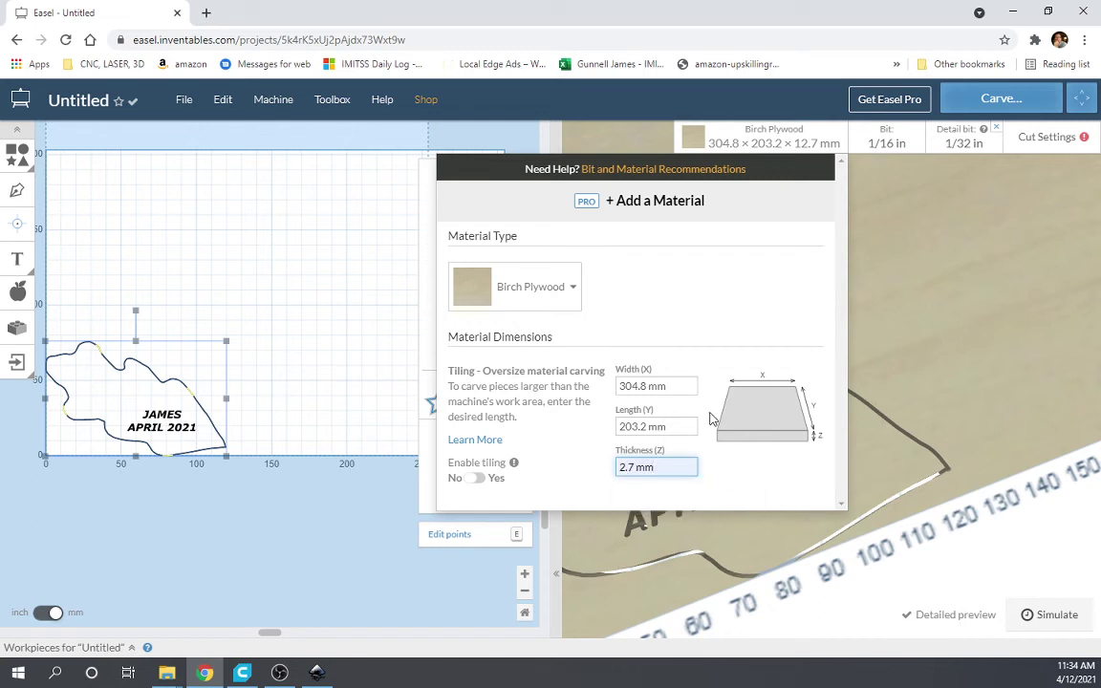
click(274, 341)
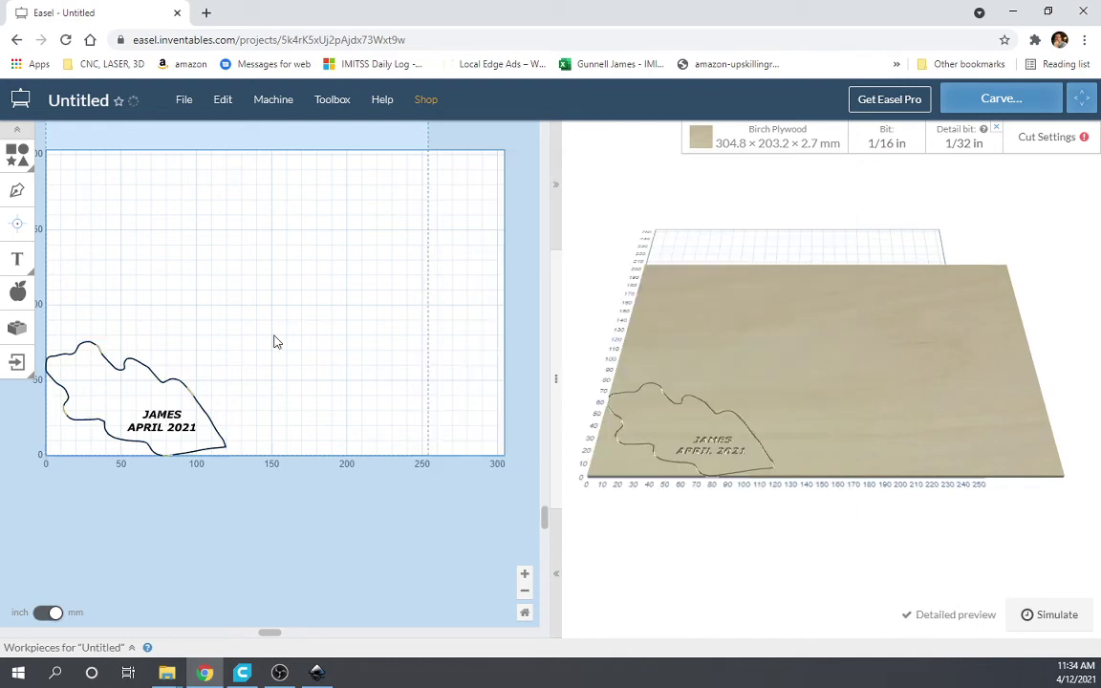
Select the leaf outline and set its cut depth to 1.1 mm.
click(206, 415)
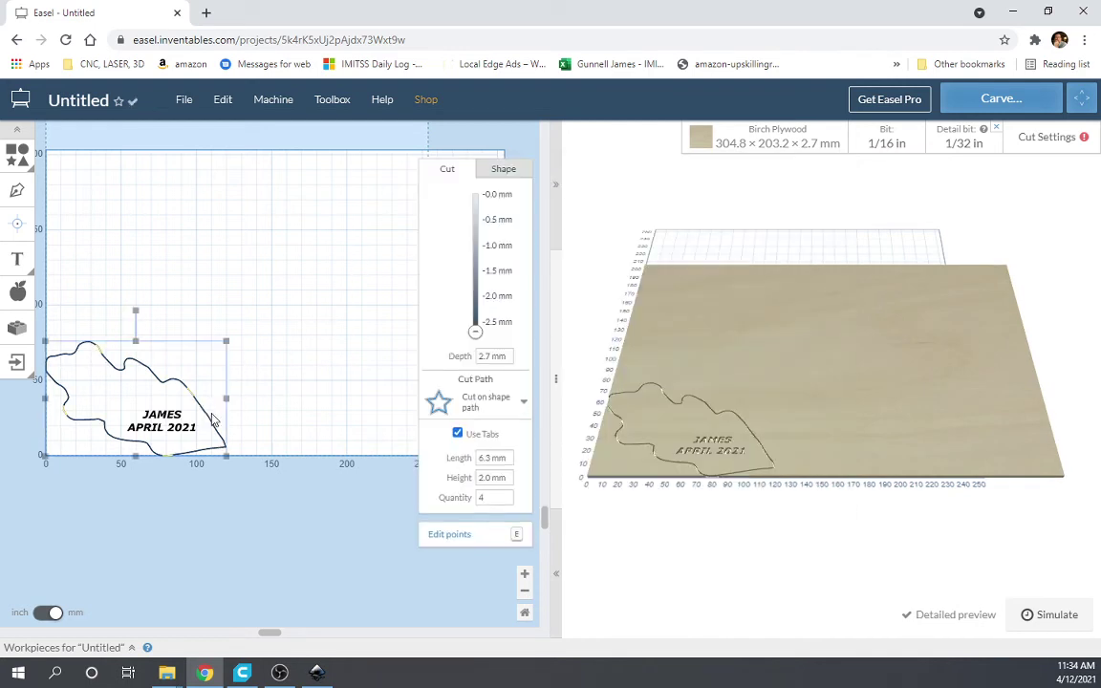
drag(479, 334, 475, 254)
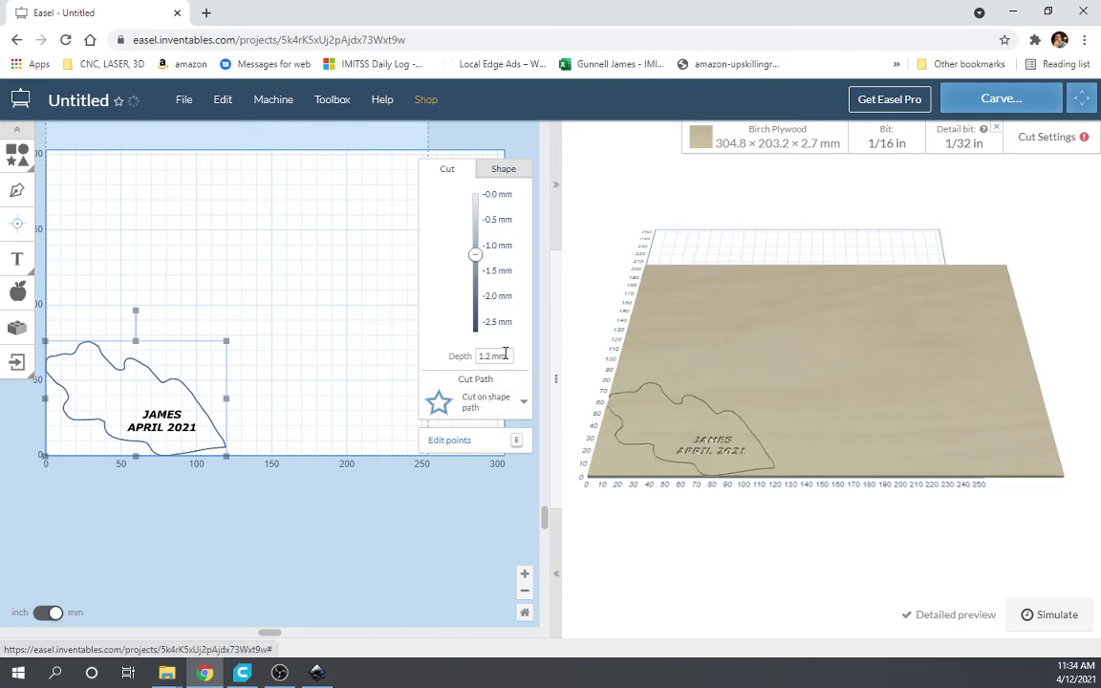
click(466, 358)
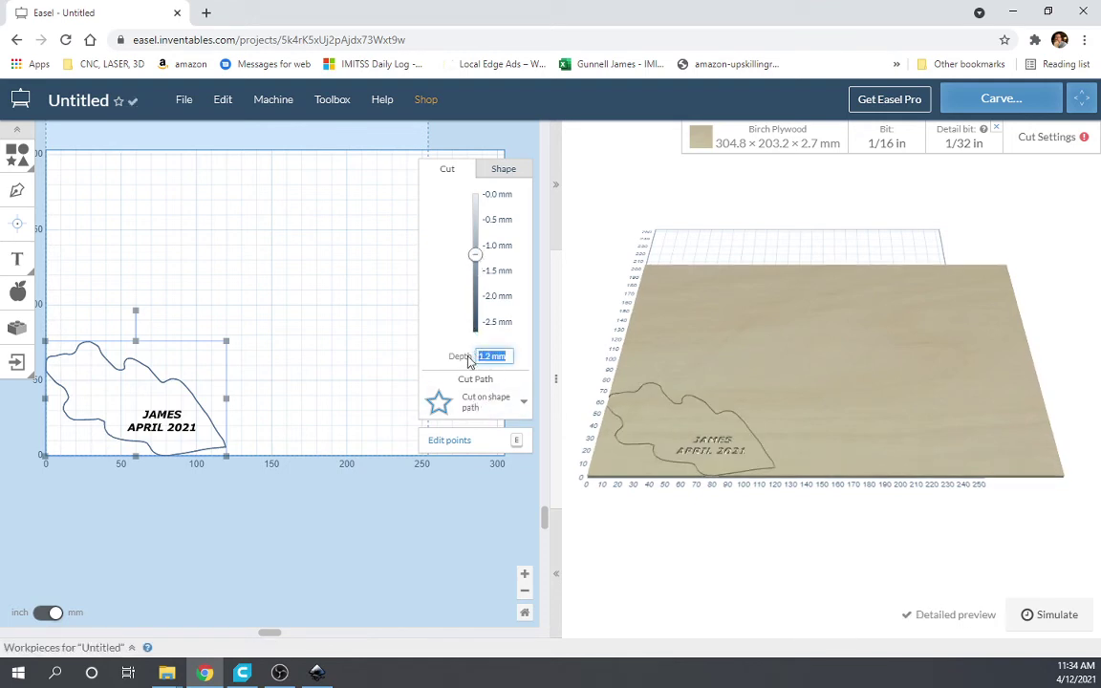
text(1.1)
Move the leaf outline about 63 mm right and 96 mm up on the workpiece, clear of the text.
drag(137, 360, 148, 357)
click(181, 420)
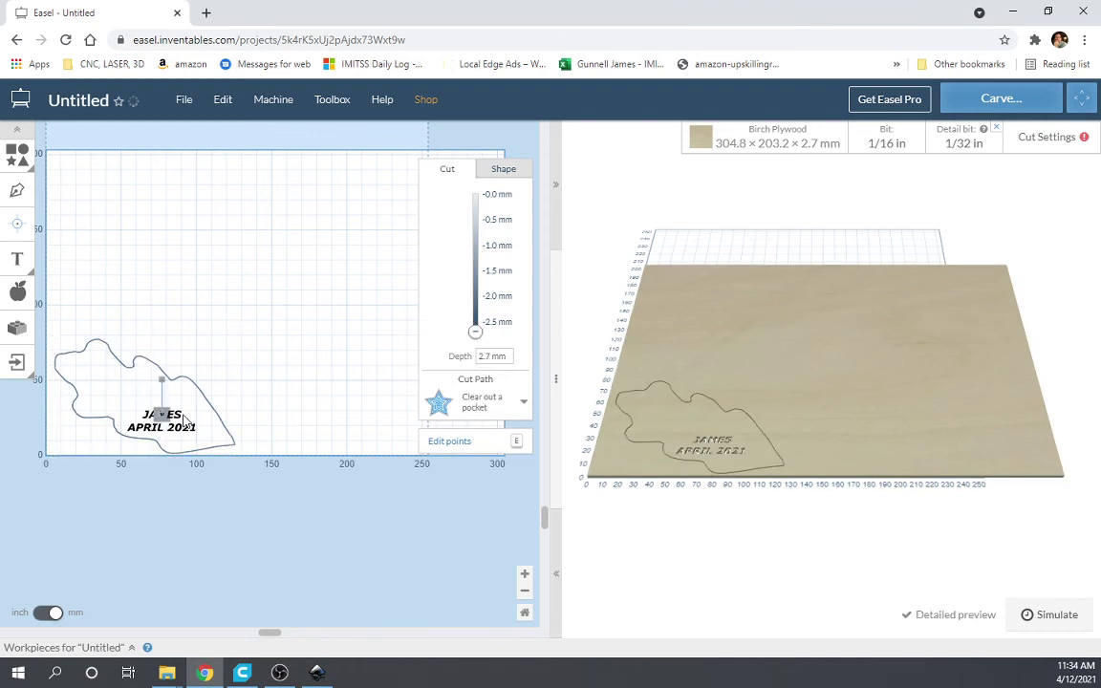
click(201, 377)
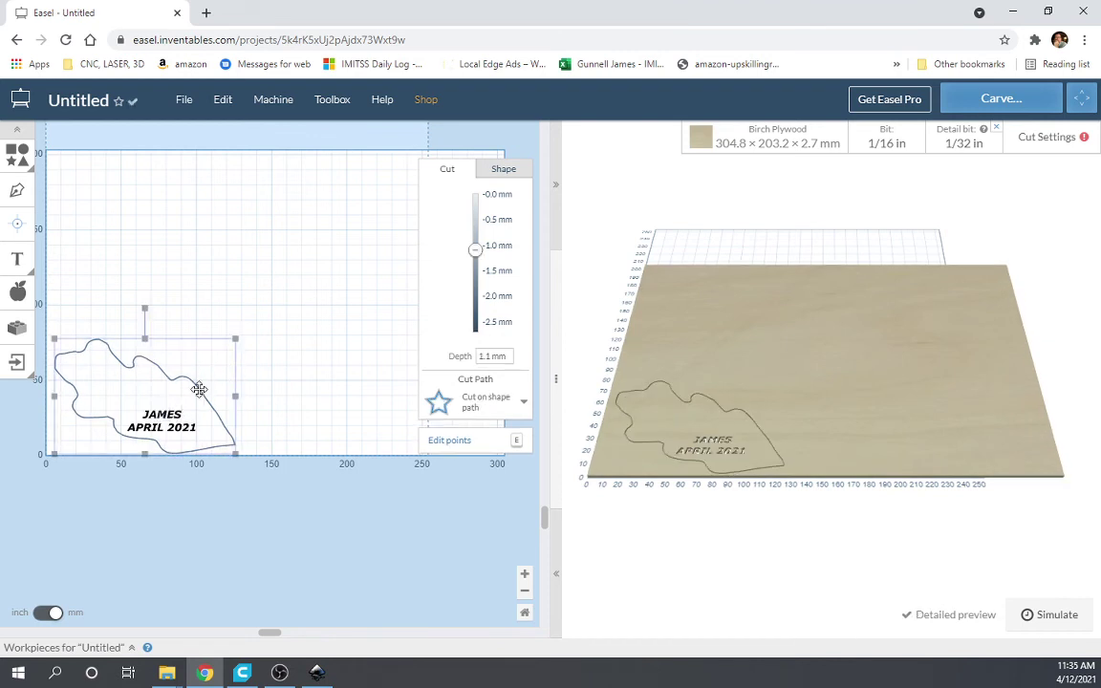
drag(199, 389, 285, 246)
Select all the letters of the two-line text and combine them into a single object.
click(217, 448)
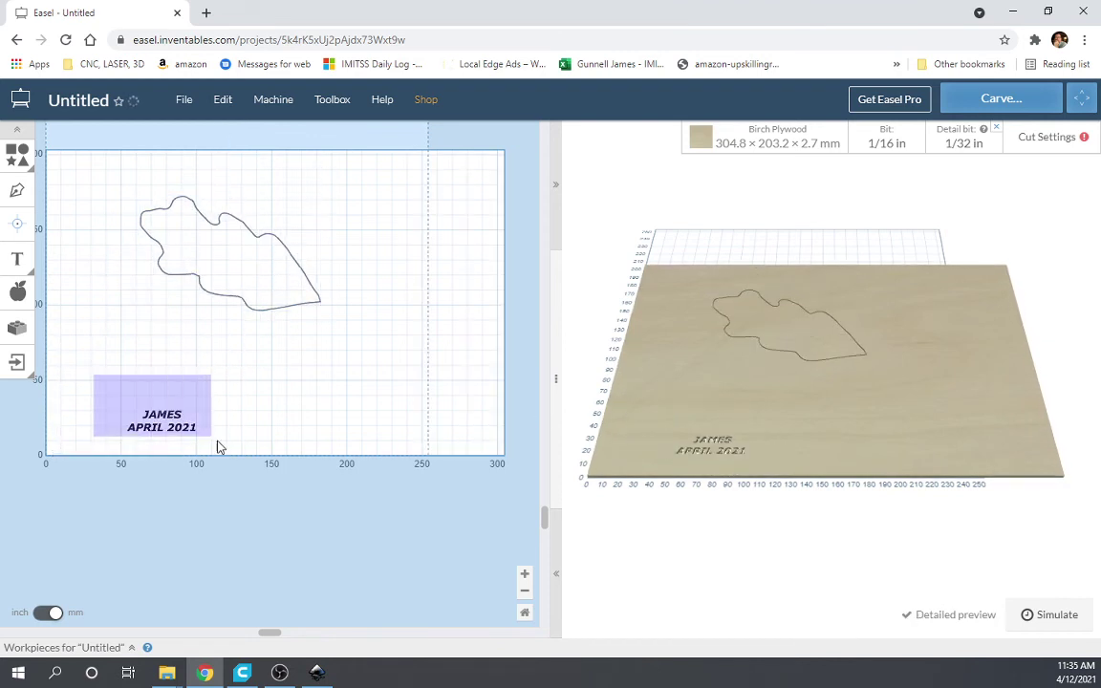
drag(218, 447, 217, 445)
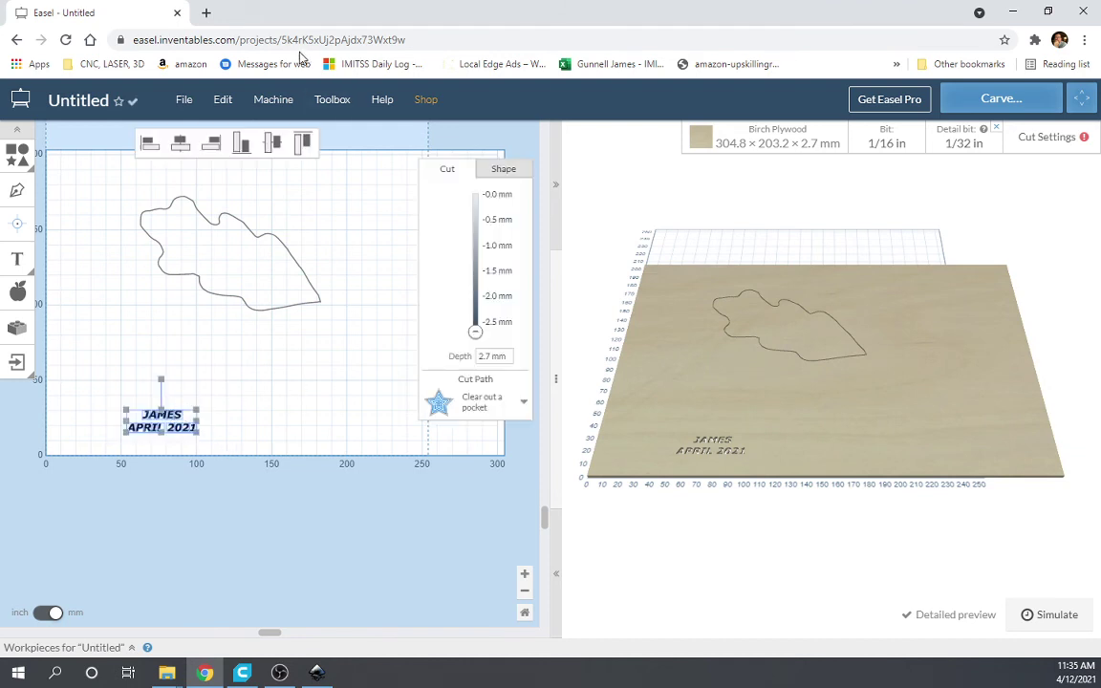
click(222, 100)
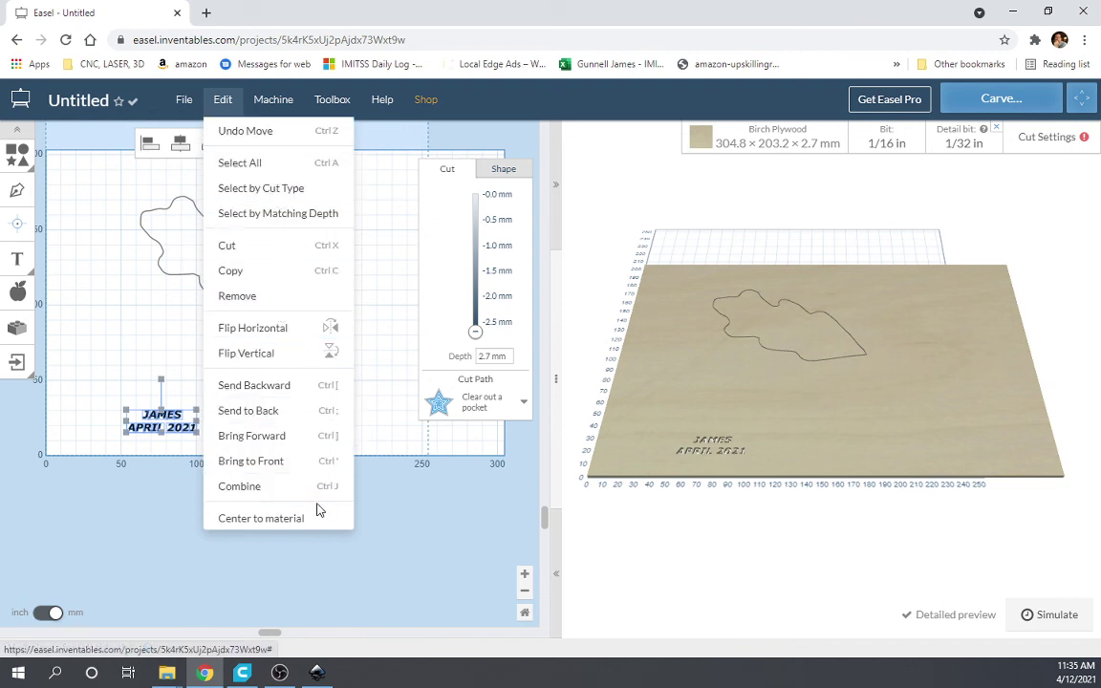
click(288, 486)
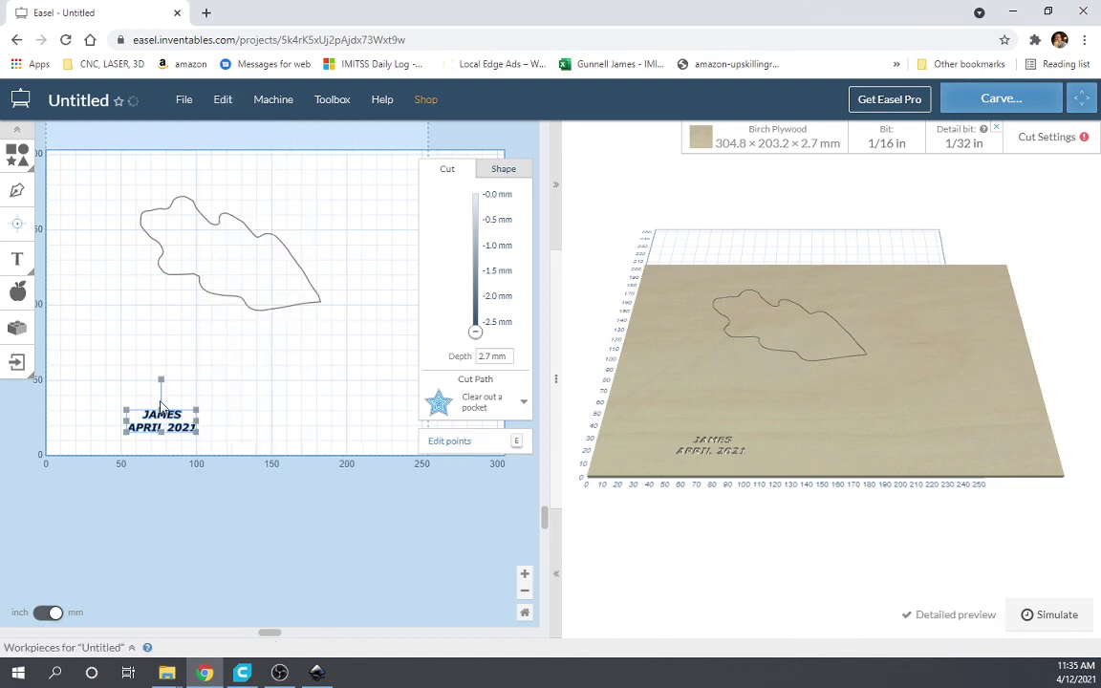
Move the combined text about 75 mm right and 34 mm up, and place the leaf outline near the workpiece's lower-left corner.
drag(176, 429, 289, 376)
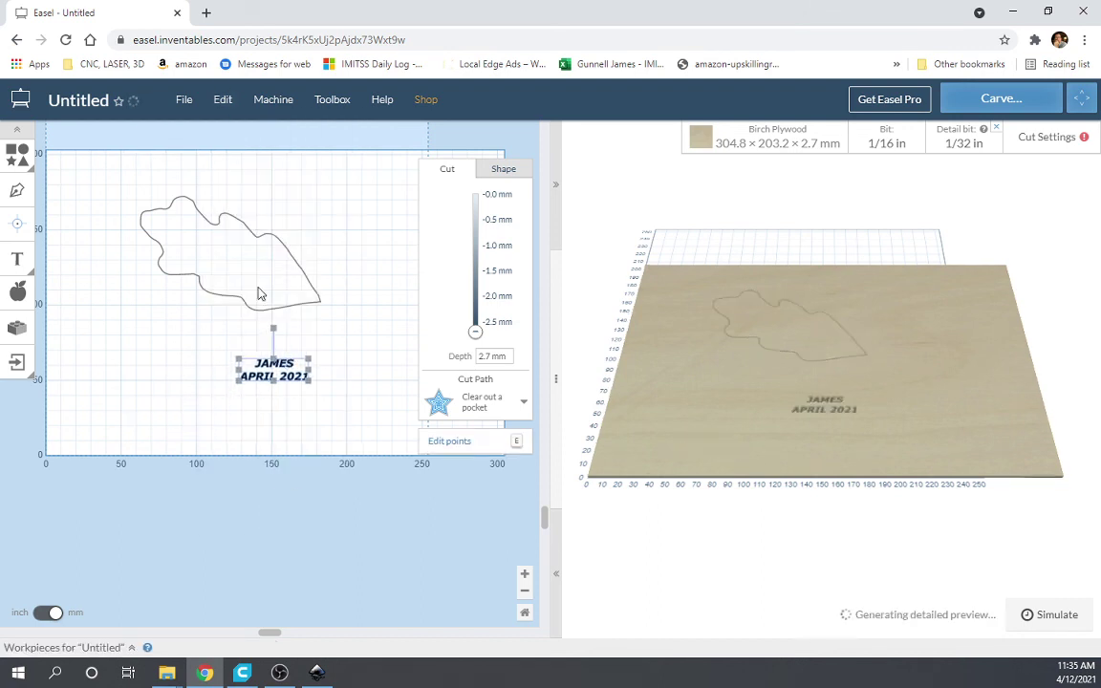
click(244, 306)
drag(244, 300, 158, 446)
Set the combined text's cut depth to 1.1 mm and move it inside the lower part of the leaf outline.
click(268, 380)
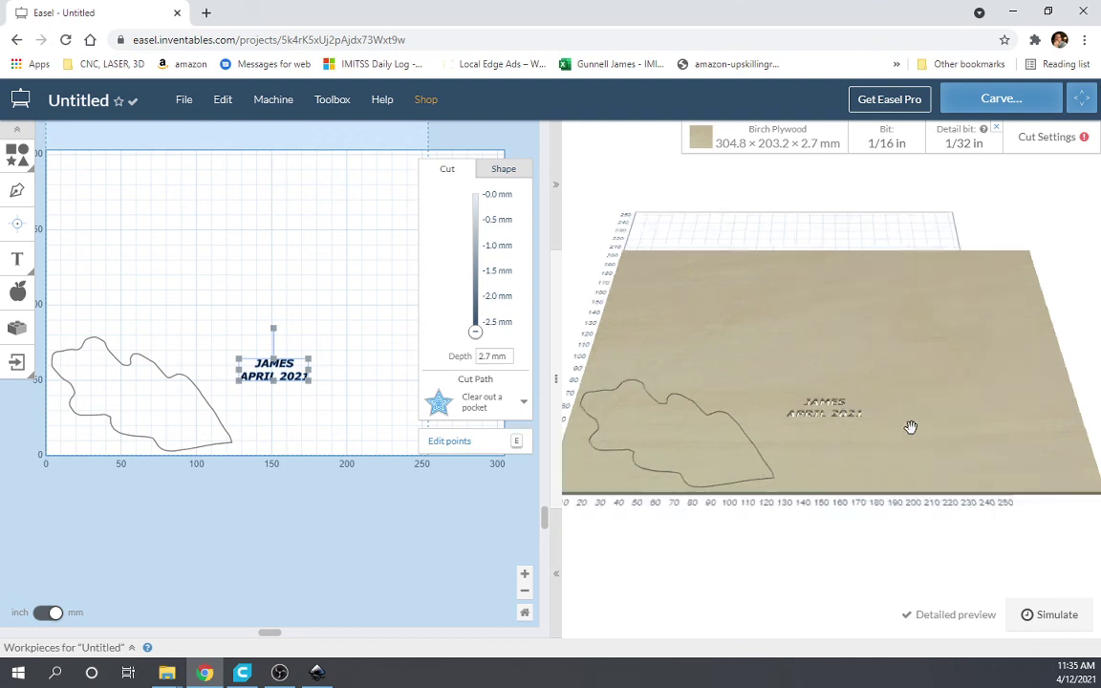
scroll(909, 428, up, 2)
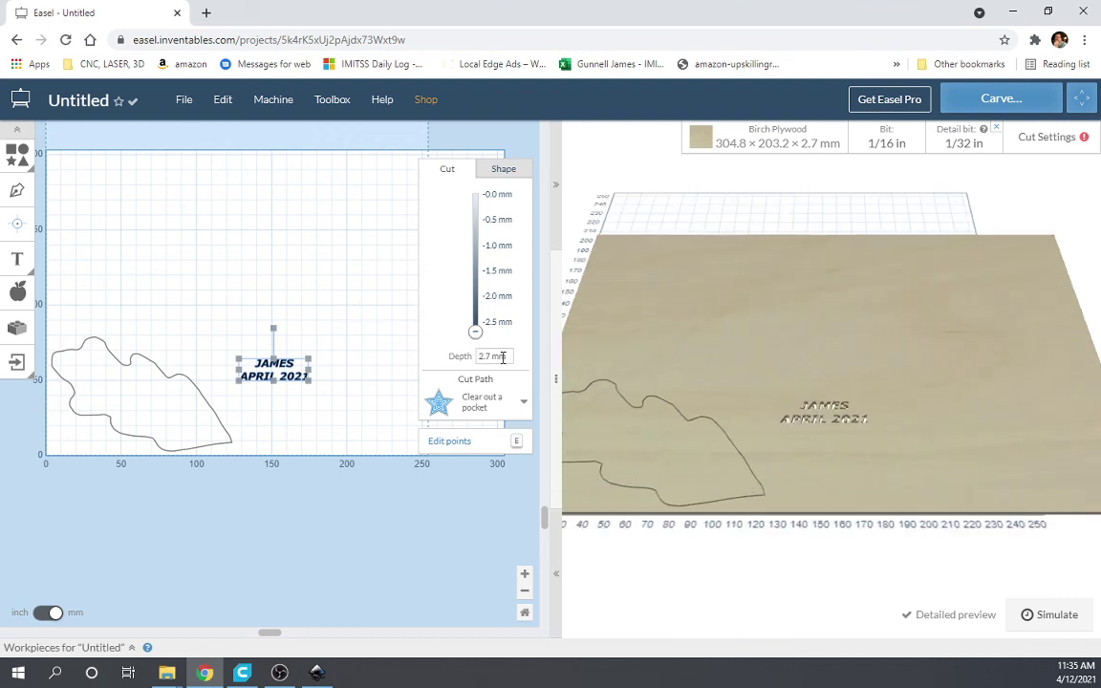
click(473, 358)
key(BackSpace)
text(1.1 mm)
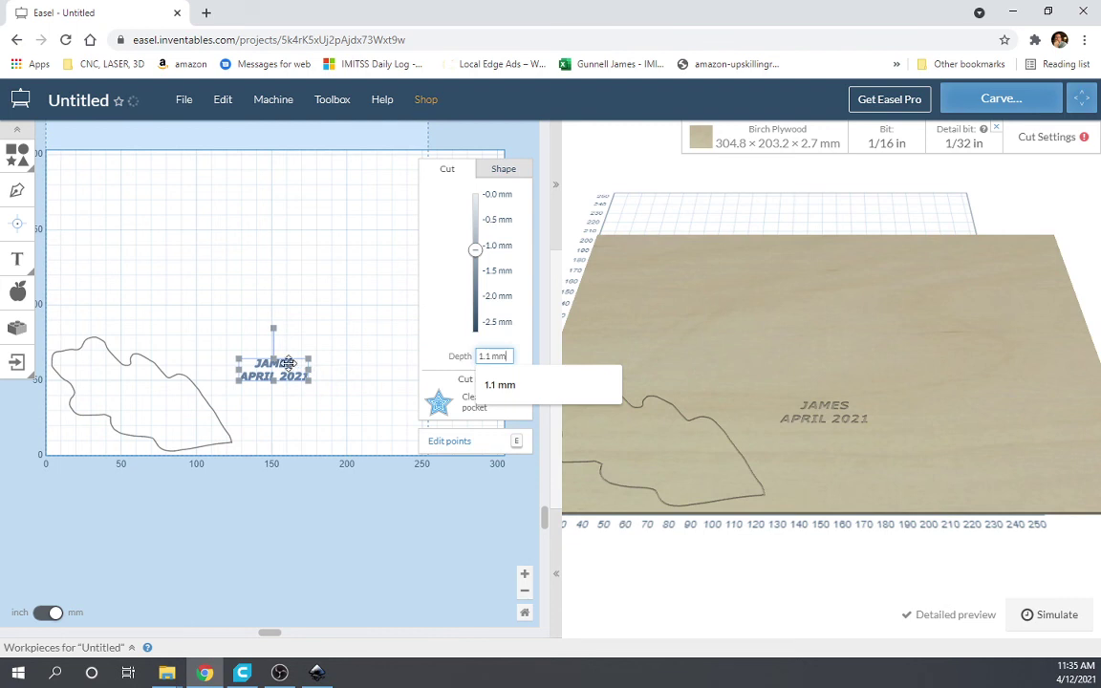
drag(288, 363, 174, 402)
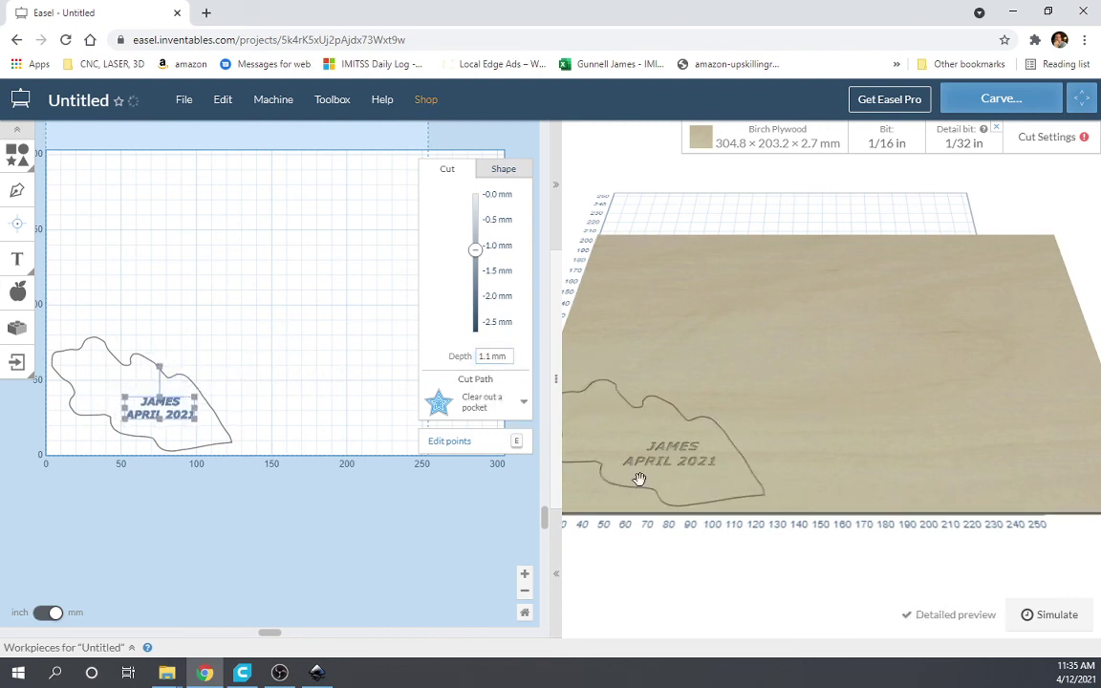
Reduce the text's cut depth to 0.3 mm, keep the leaf outline unchanged and check the engraving in the 3D preview.
click(224, 430)
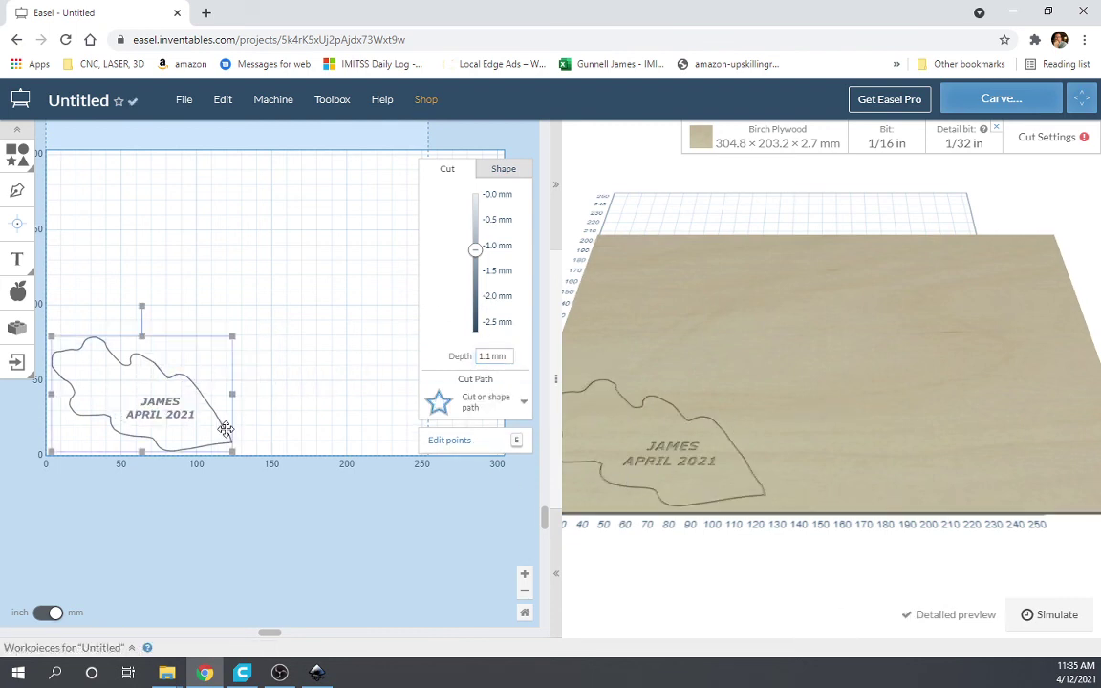
click(164, 401)
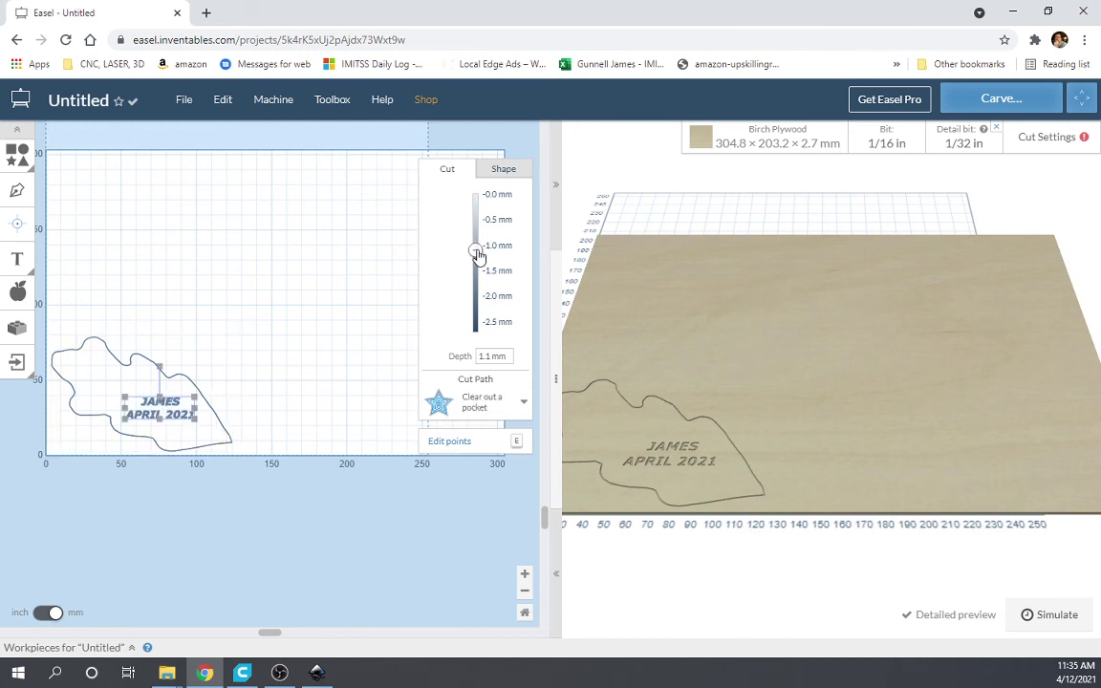
drag(477, 253, 478, 210)
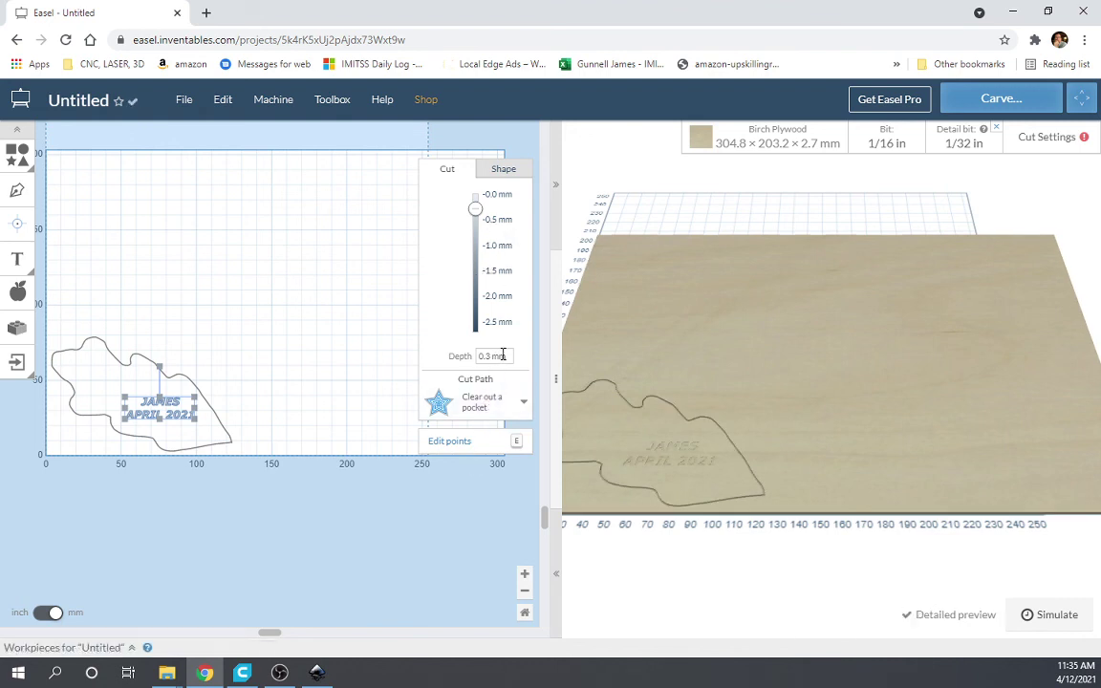
drag(506, 355, 480, 354)
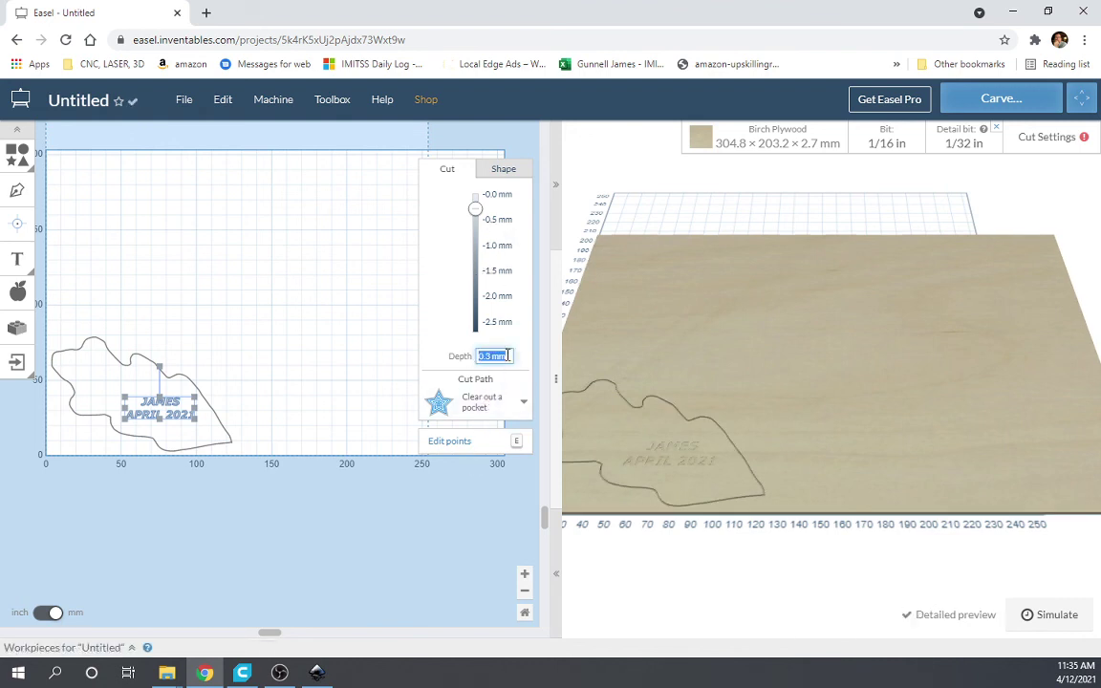
text(0.4)
click(370, 309)
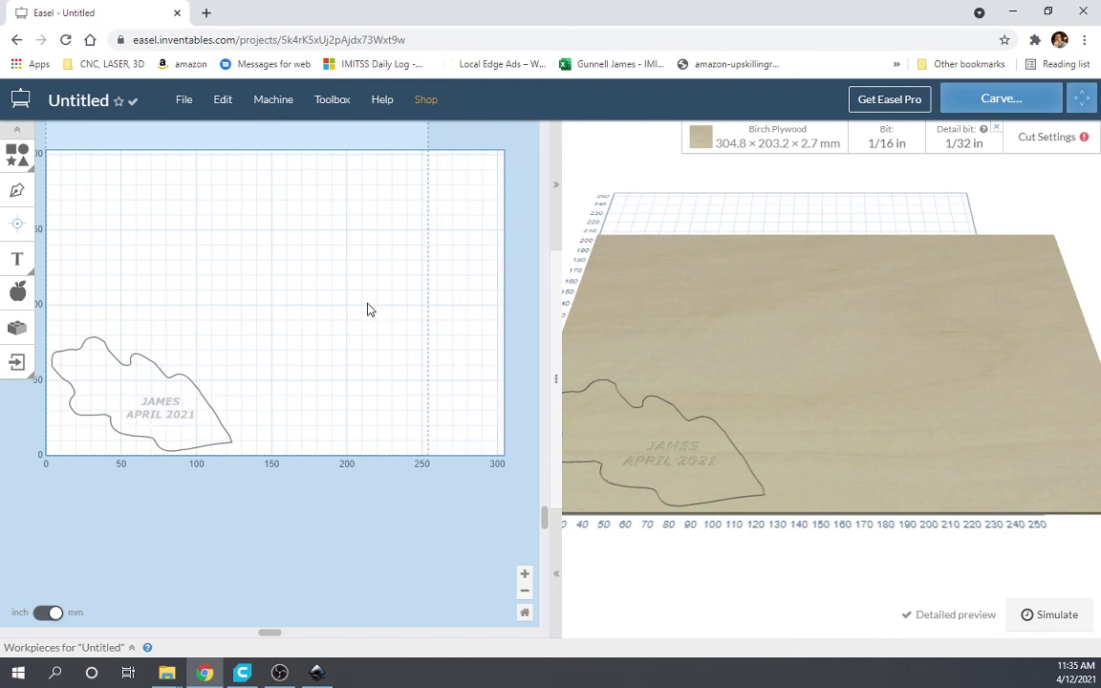
click(175, 400)
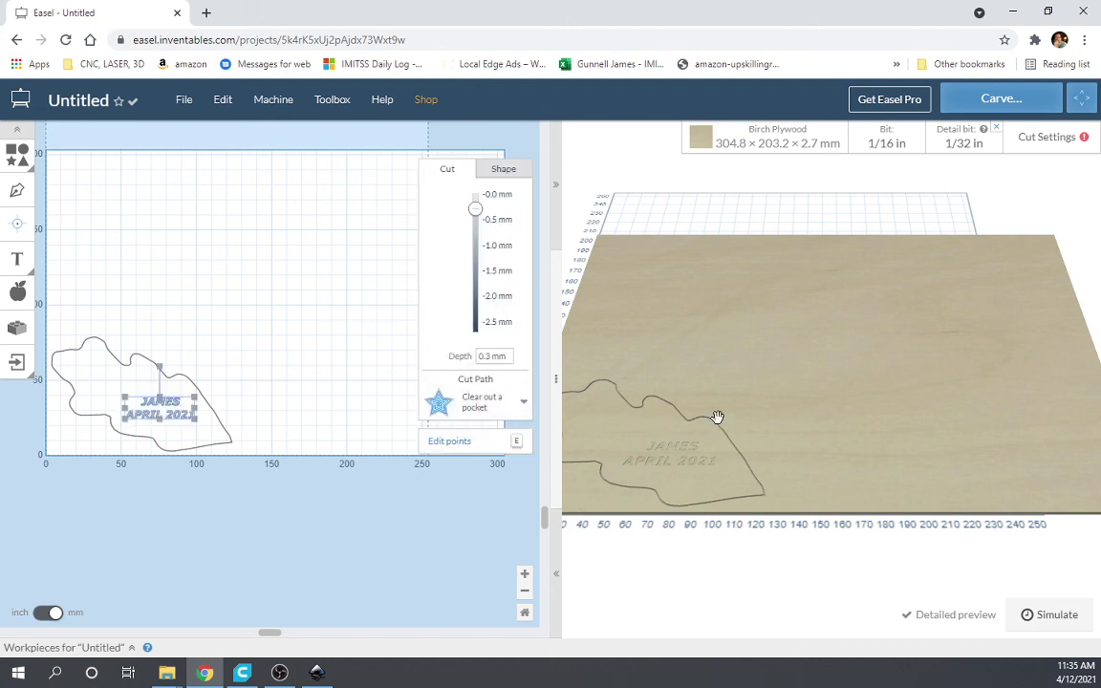
click(253, 369)
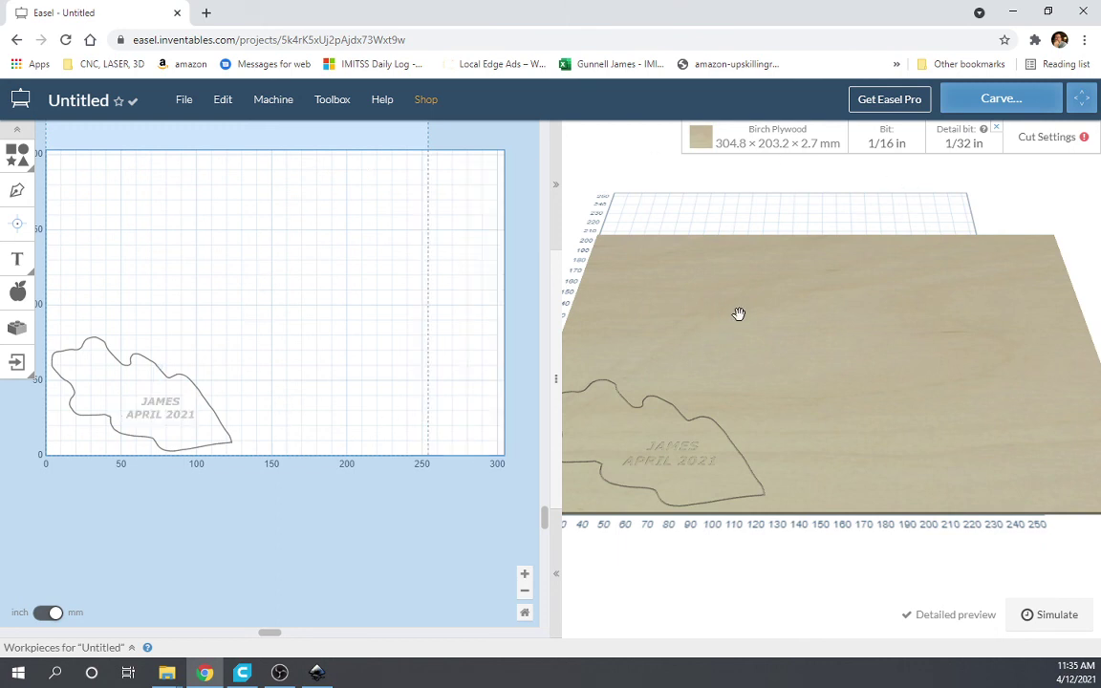